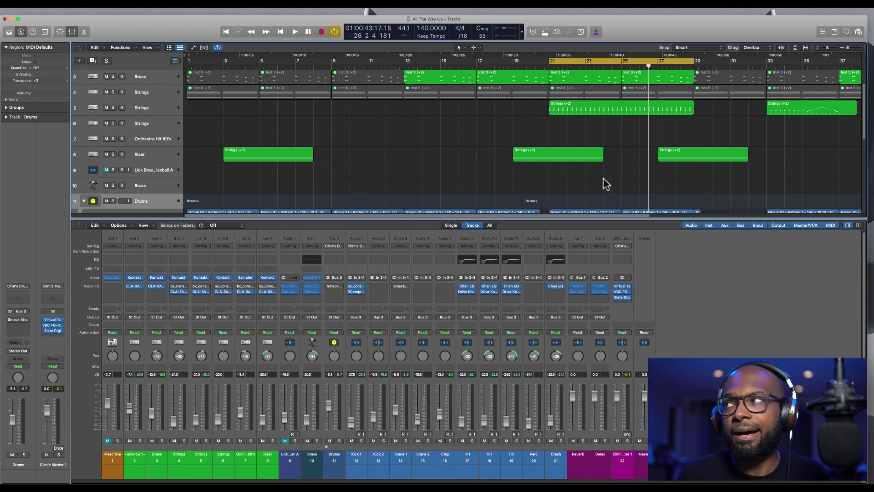
Play back the cycled section of the mix, stop it, and open the Smack Attack plug-in on the Snare 1 channel
key("space")
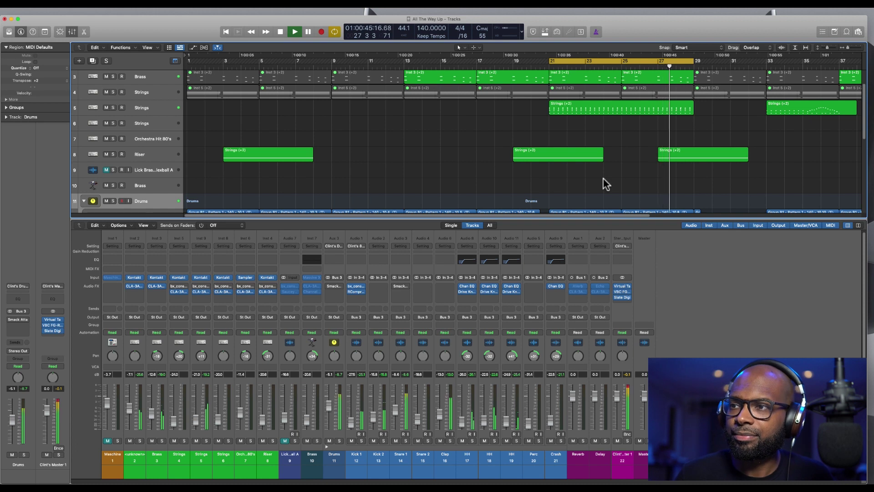
key("space")
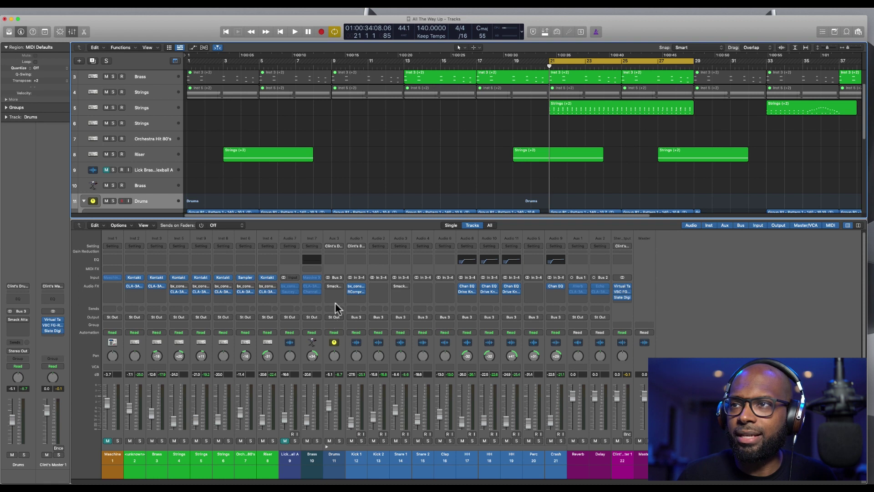
left_click(401, 290)
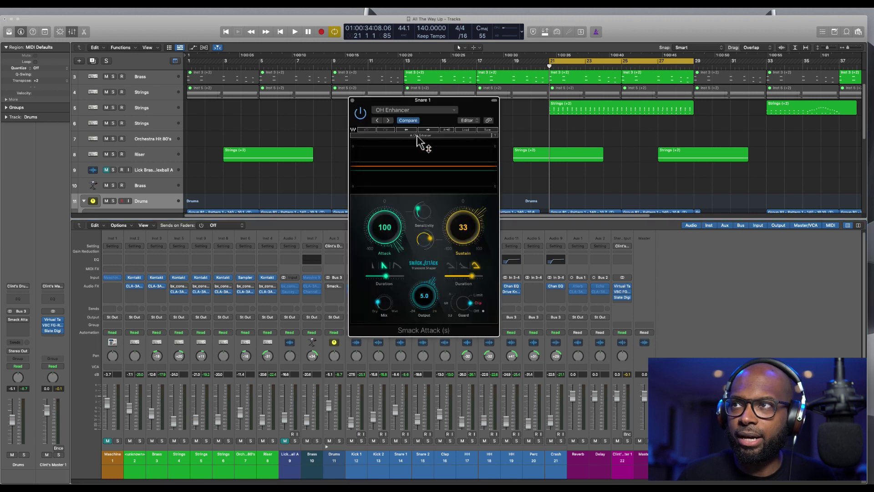
left_click_drag(468, 106, 723, 229)
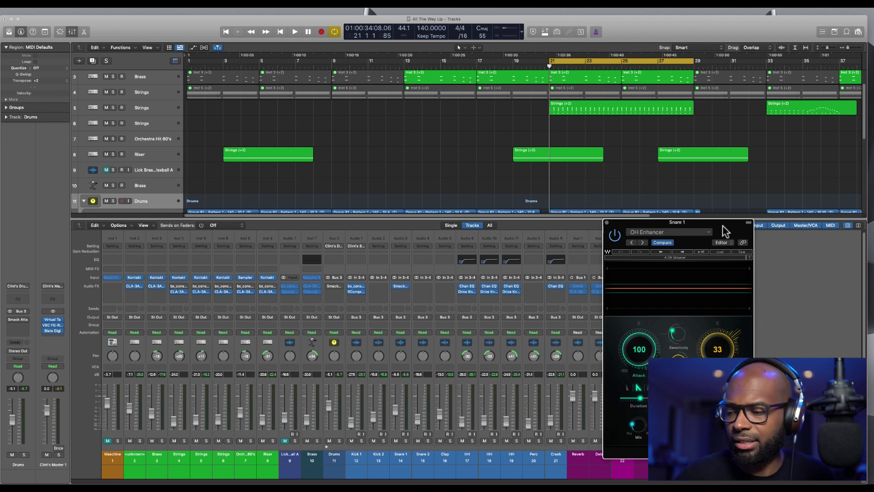
left_click_drag(723, 225, 656, 229)
Select the OH Enhancer factory preset in Snare 1's Smack Attack and close the plug-in window
left_click(628, 234)
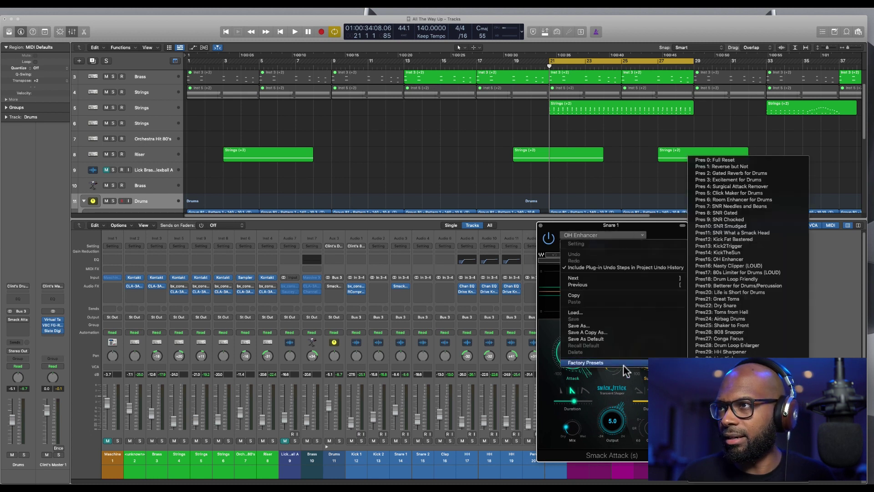
mouse_move(641, 362)
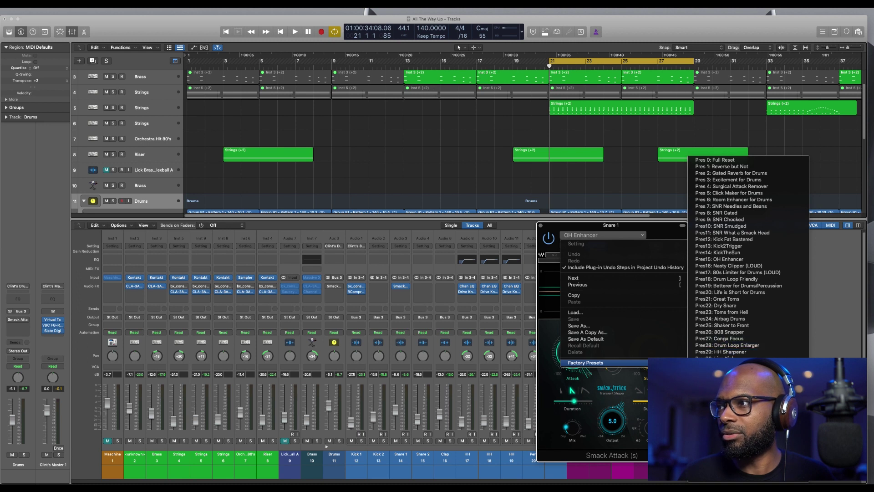
left_click(716, 370)
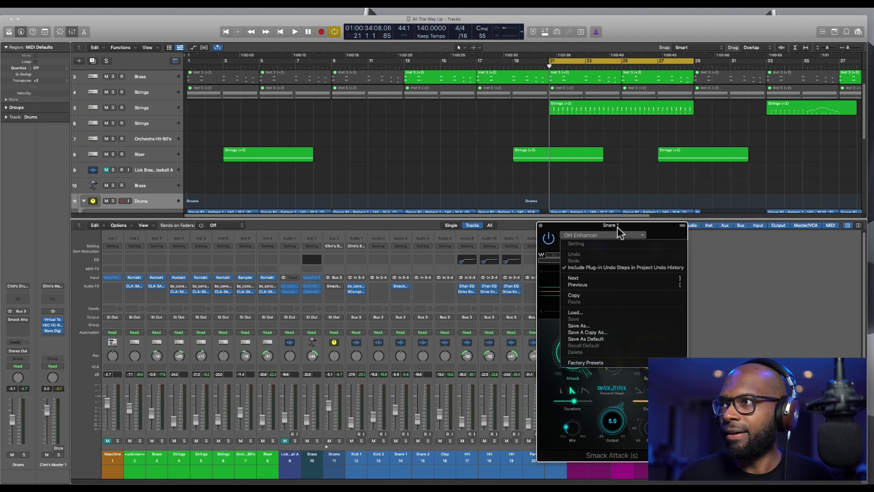
mouse_move(611, 363)
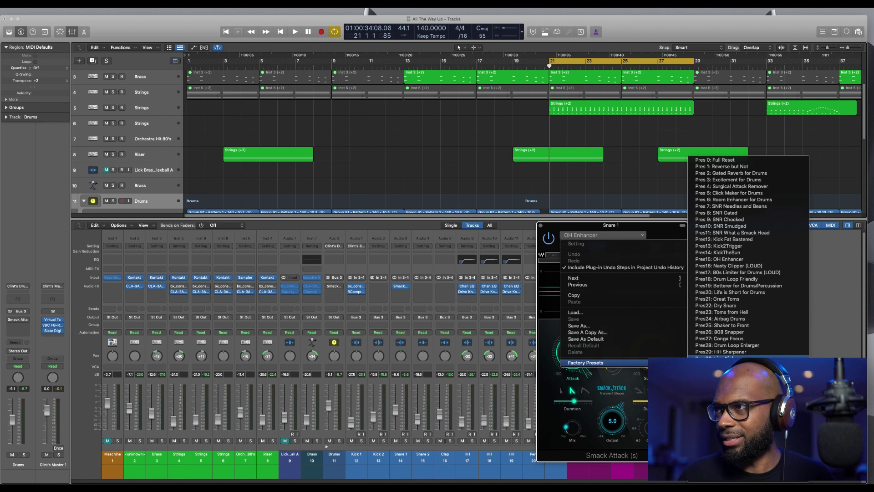
left_click(727, 258)
left_click_drag(621, 232, 642, 235)
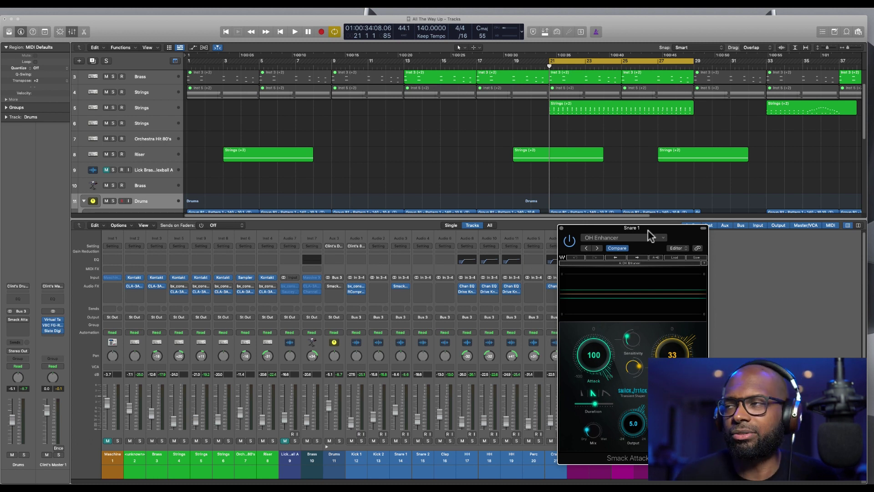
left_click_drag(650, 229, 632, 231)
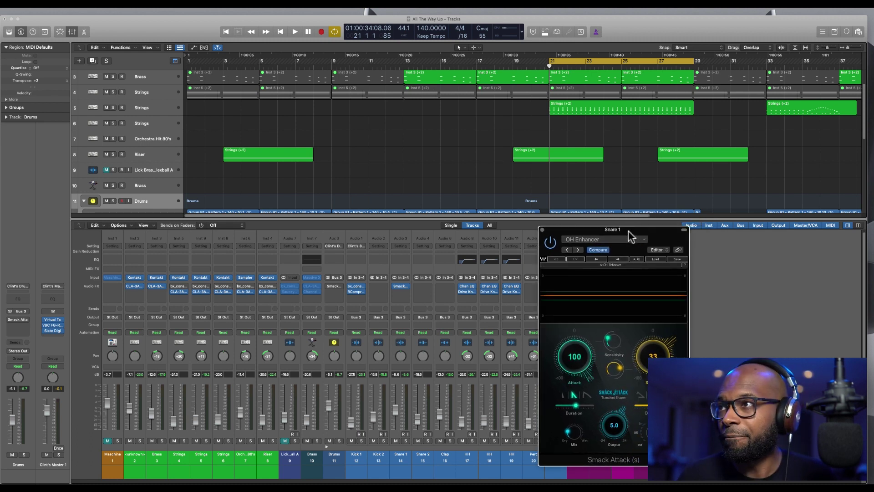
left_click(542, 230)
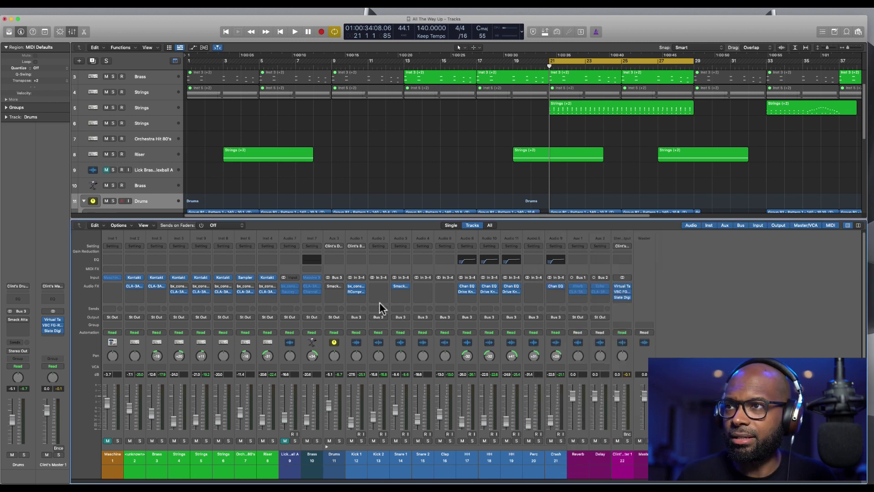
Play back the full mix once, stop it, and mute instrument tracks 2 through 8 to isolate the drums
key("space")
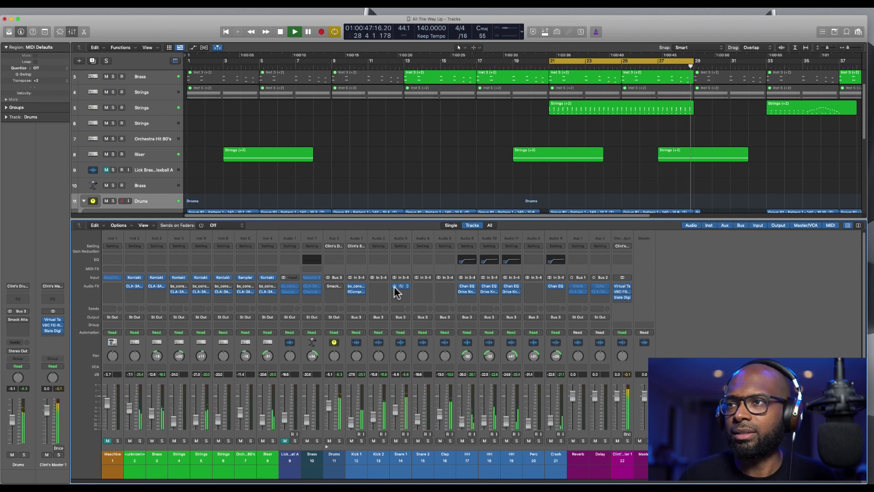
key("space")
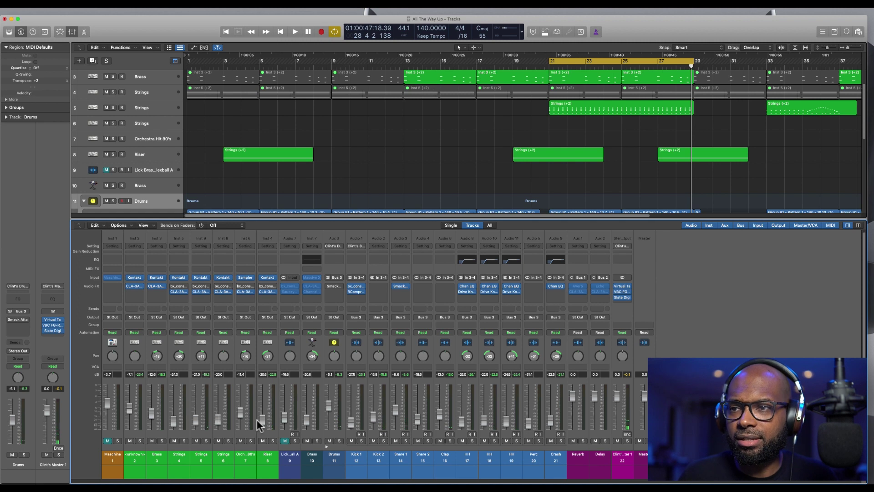
left_click(129, 441)
left_click(152, 441)
left_click(195, 441)
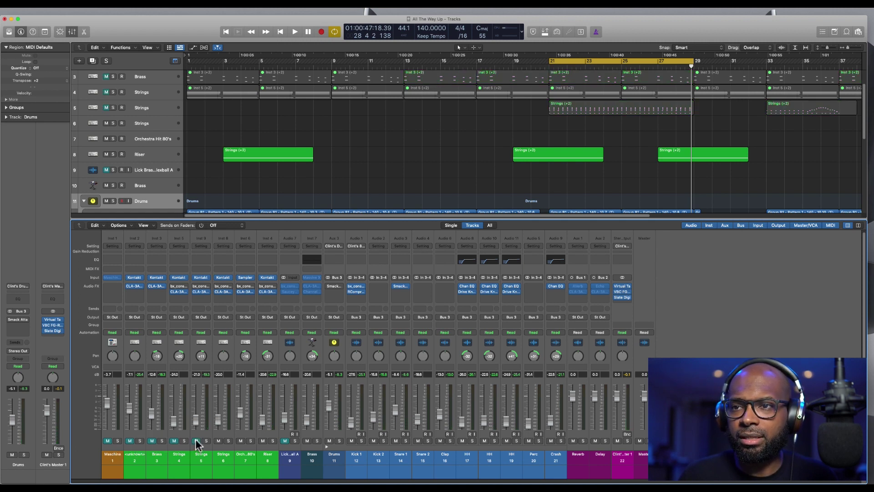
left_click(262, 441)
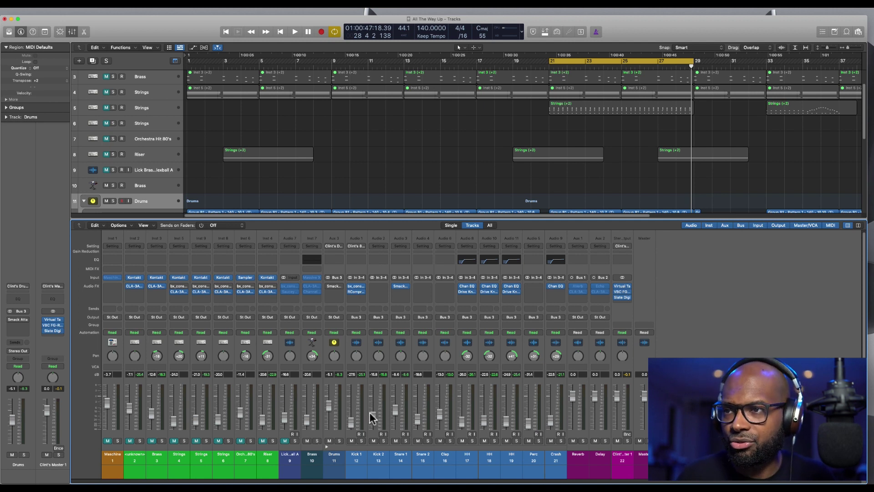
Play the isolated drums and compare Snare 1 with Smack Attack bypassed and enabled, then stop playback
key("space")
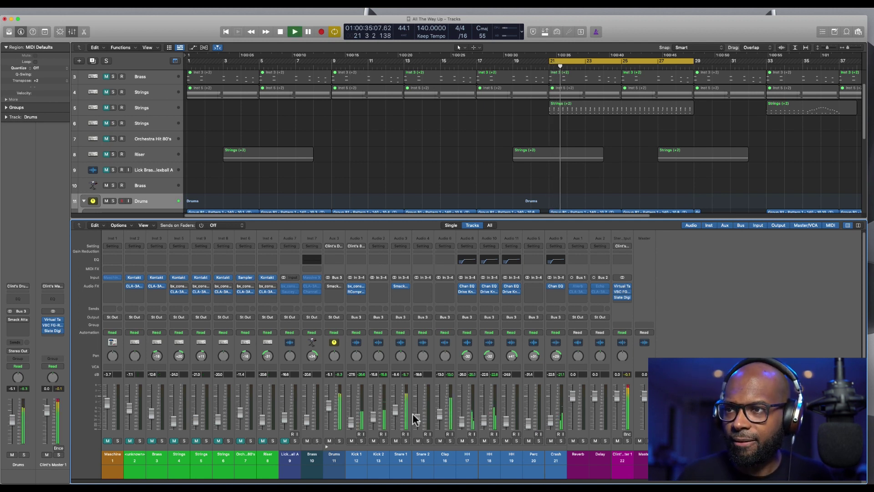
left_click(394, 285)
left_click(396, 290)
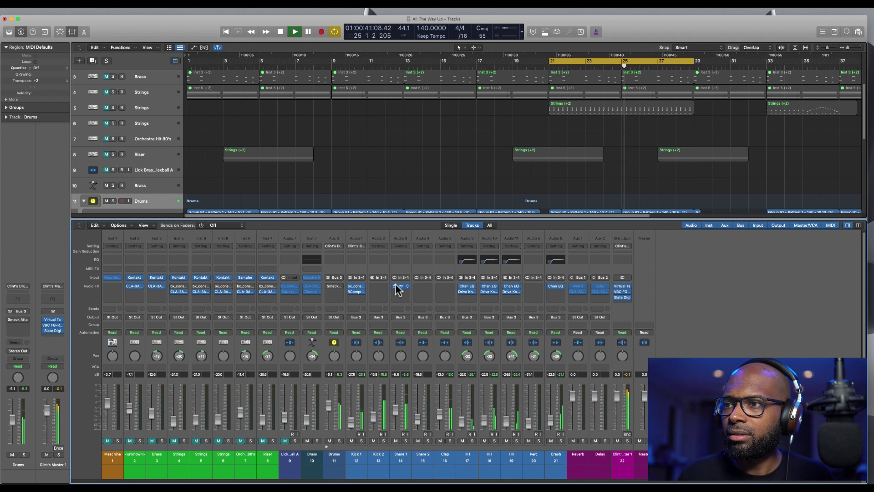
key("space")
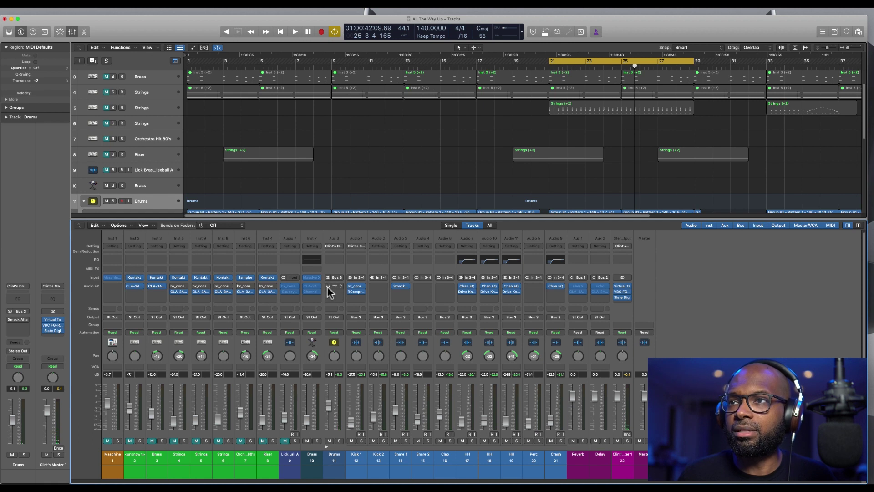
Open Smack Attack on the Drums bus and look through its factory presets without changing the Drum Loop Friendly setting
left_click(336, 453)
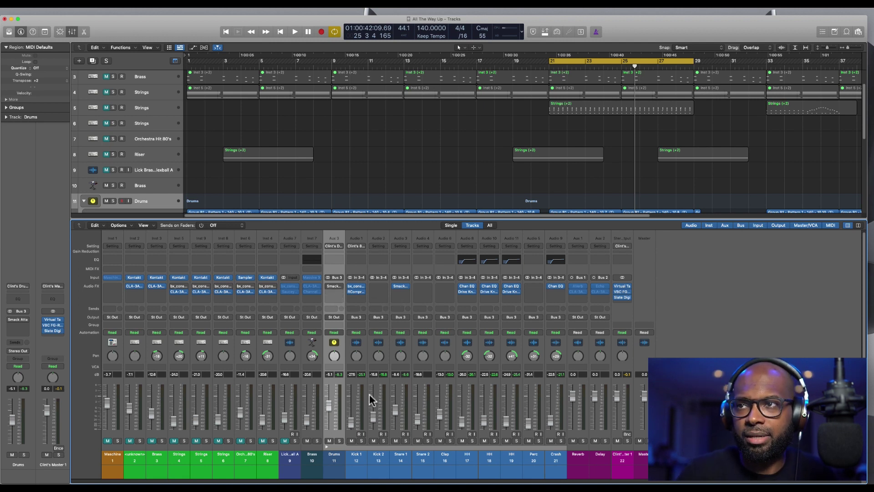
left_click(328, 288)
left_click_drag(444, 101, 508, 125)
left_click(518, 135)
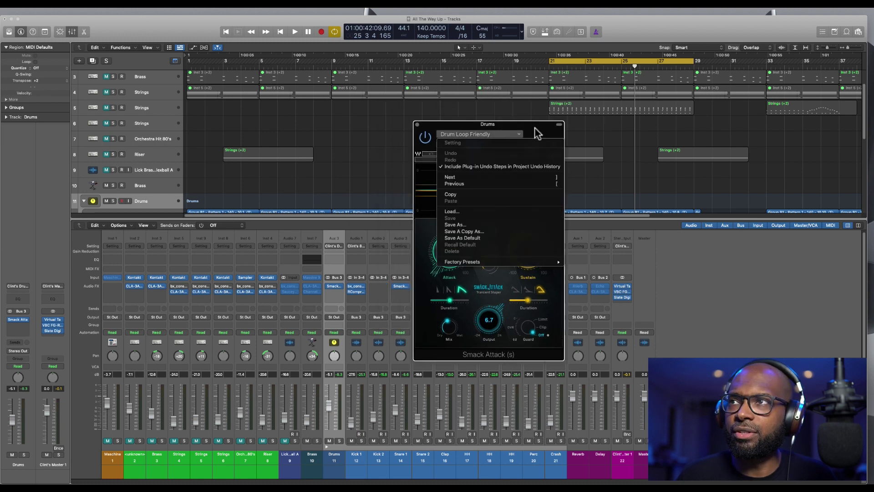
mouse_move(510, 266)
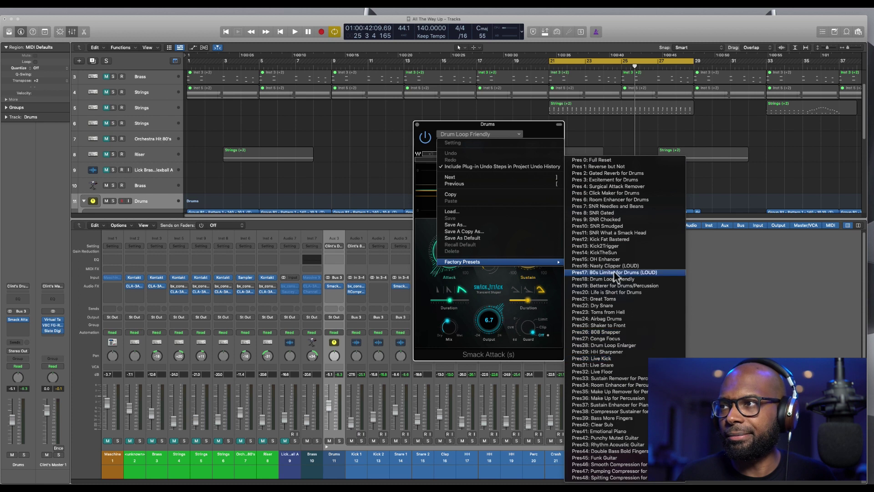
left_click(508, 126)
left_click_drag(522, 125, 535, 160)
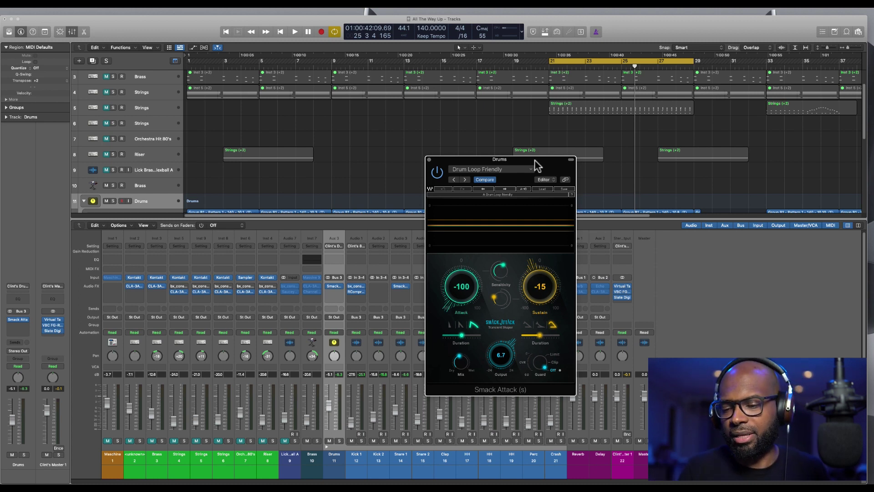
left_click_drag(537, 165, 582, 185)
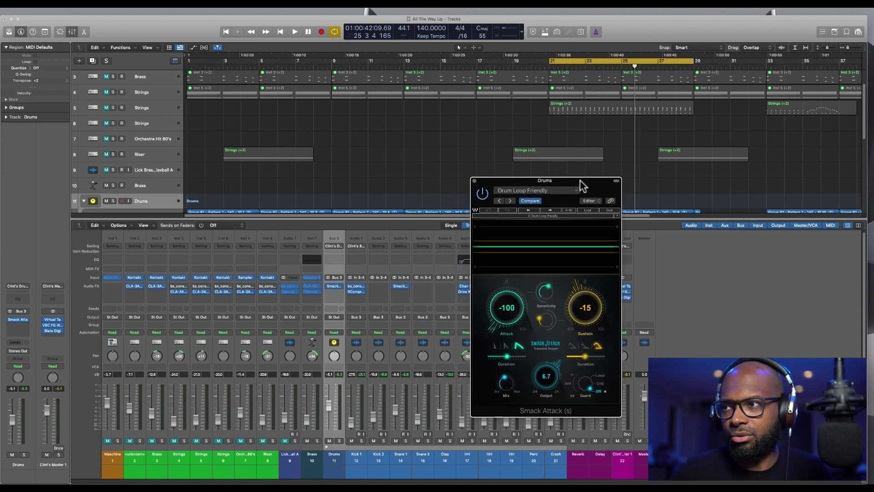
mouse_move(583, 183)
left_mouse_down()
mouse_move(577, 189)
mouse_move(595, 193)
left_mouse_up()
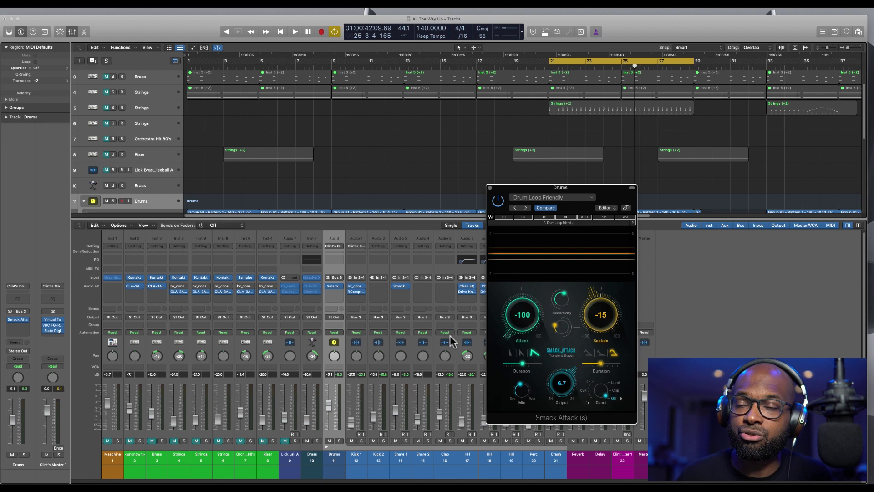
Play the drums through the Drums bus's Smack Attack, stop playback and close the plug-in
key("space")
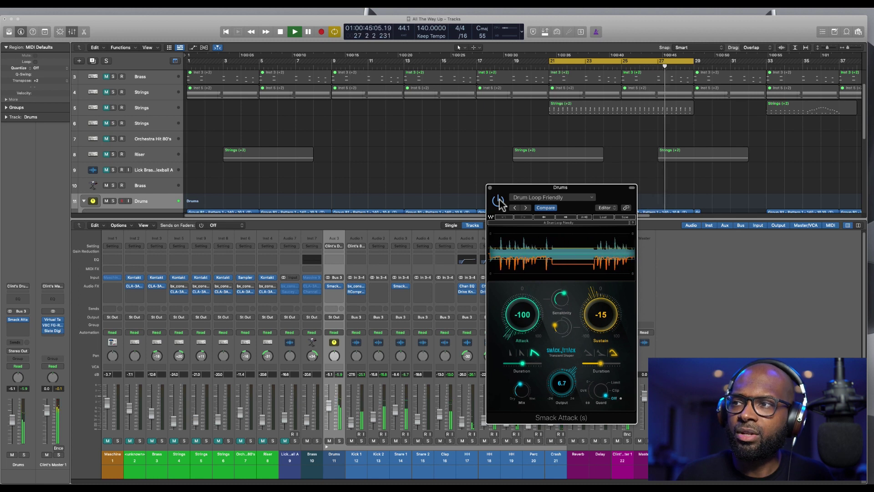
key("space")
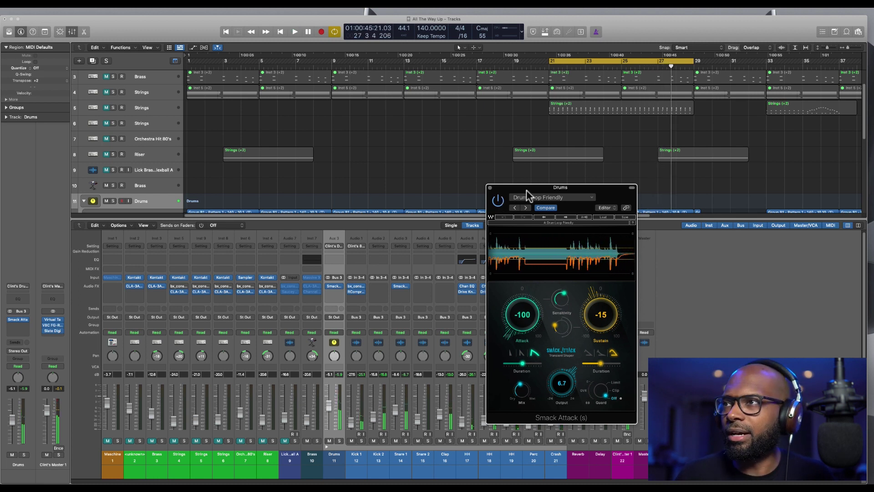
left_click_drag(526, 190, 500, 192)
left_click(464, 191)
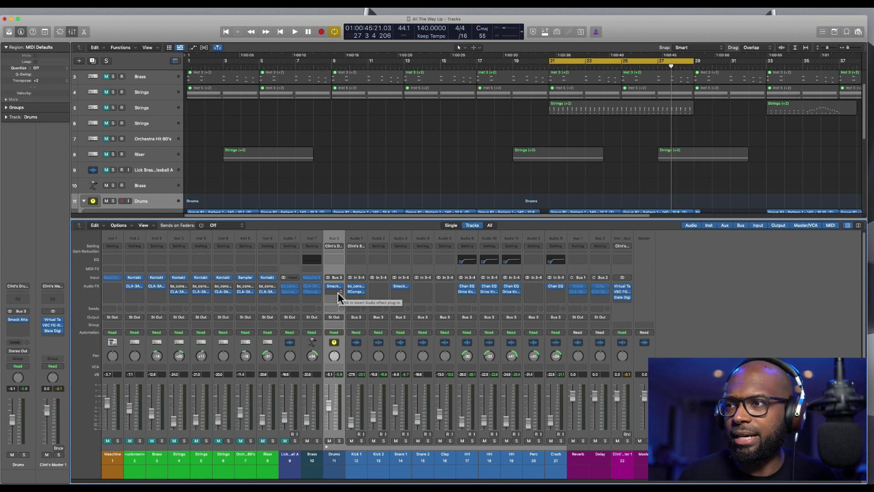
Insert bx_console N after Smack Attack in the Drums bus's audio effects
left_click(338, 293)
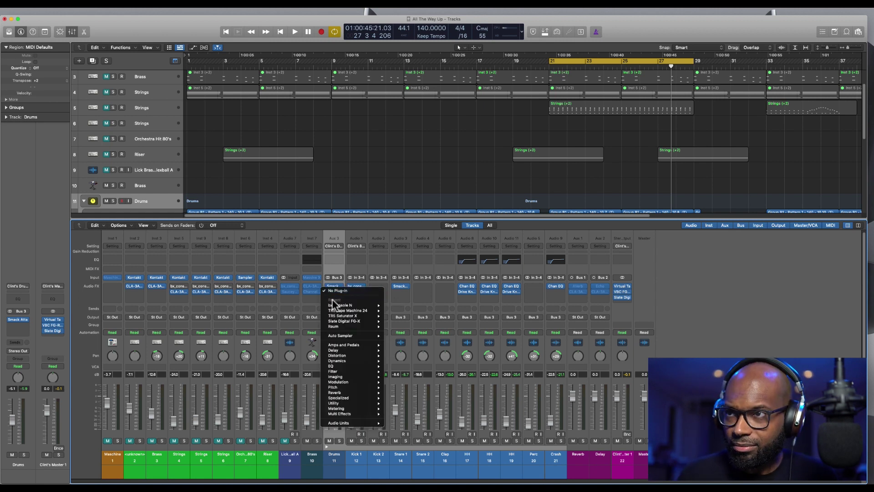
mouse_move(345, 304)
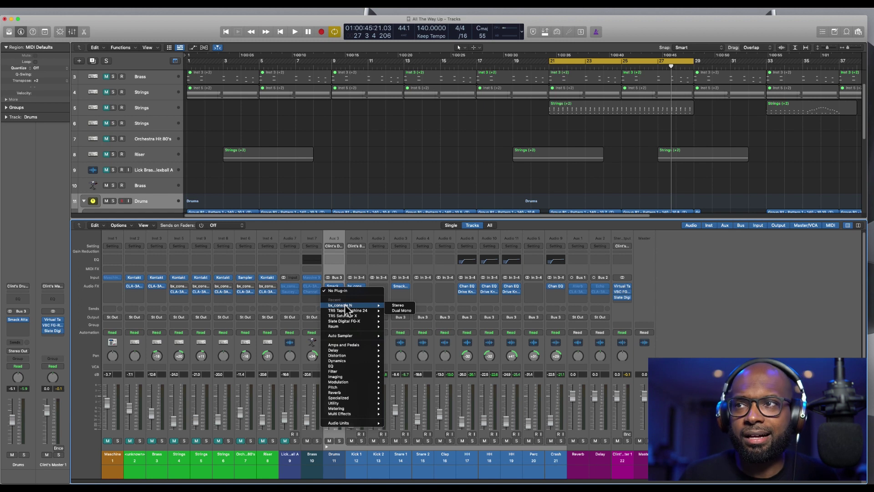
left_click(345, 304)
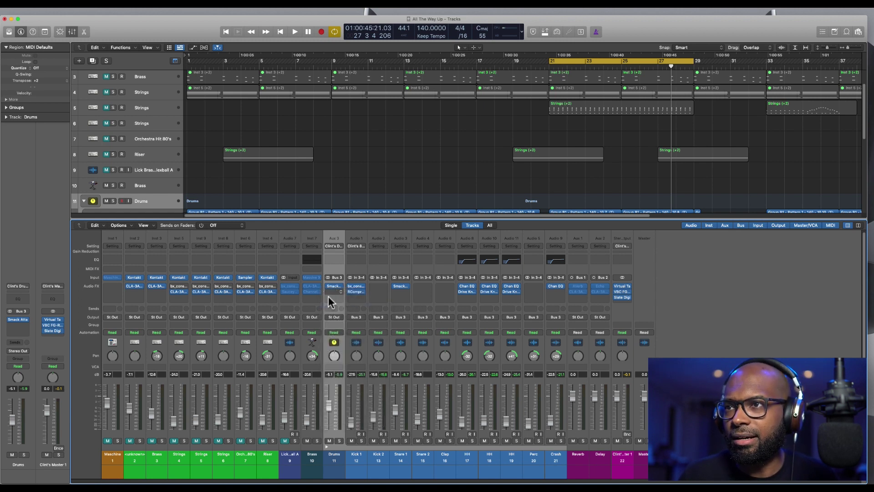
left_click(337, 292)
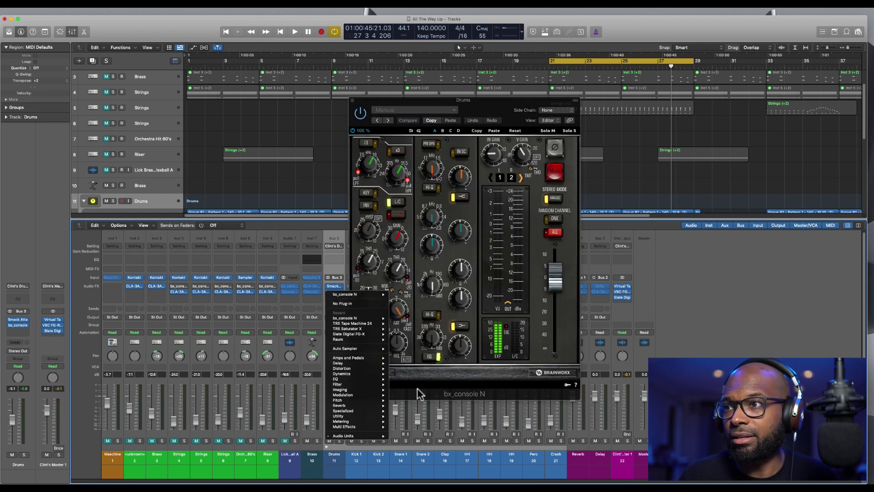
left_click(428, 380)
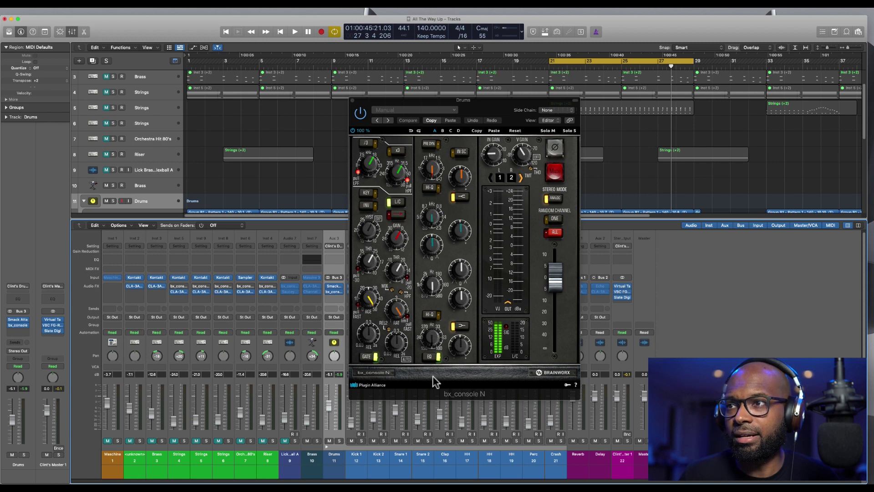
left_click_drag(500, 105, 476, 151)
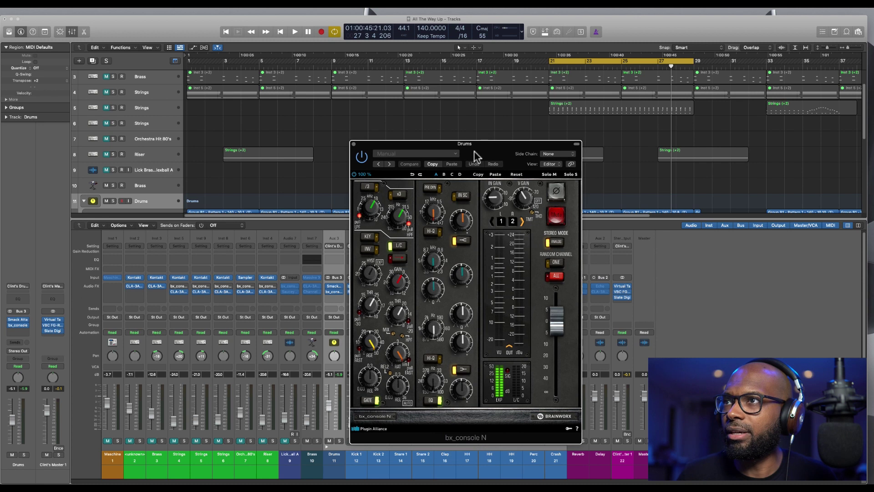
Load the 12 Beats Big preset in the Drums bus's bx_console N
left_click(416, 154)
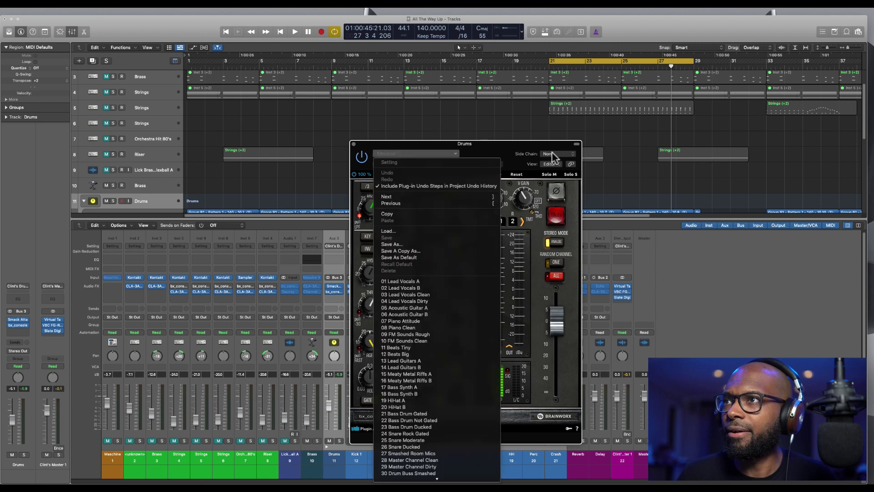
left_click(400, 354)
left_click_drag(487, 145, 505, 136)
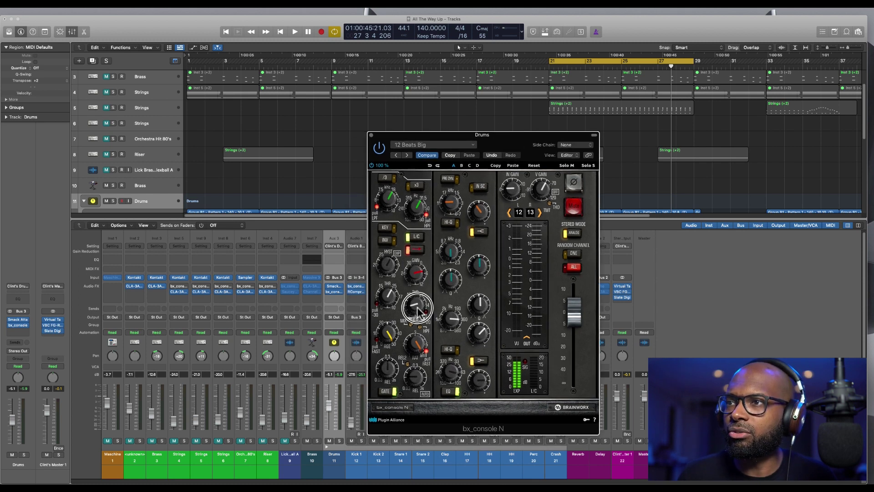
Switch the Drums bus's bx_console N to the 11 Beats Tiny preset, and reload 12 Beats Big
left_click_drag(524, 145, 538, 142)
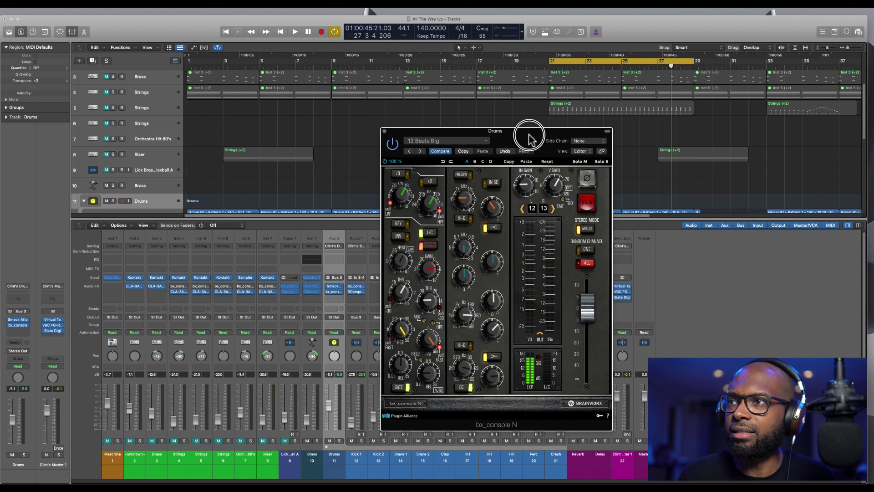
left_click(472, 141)
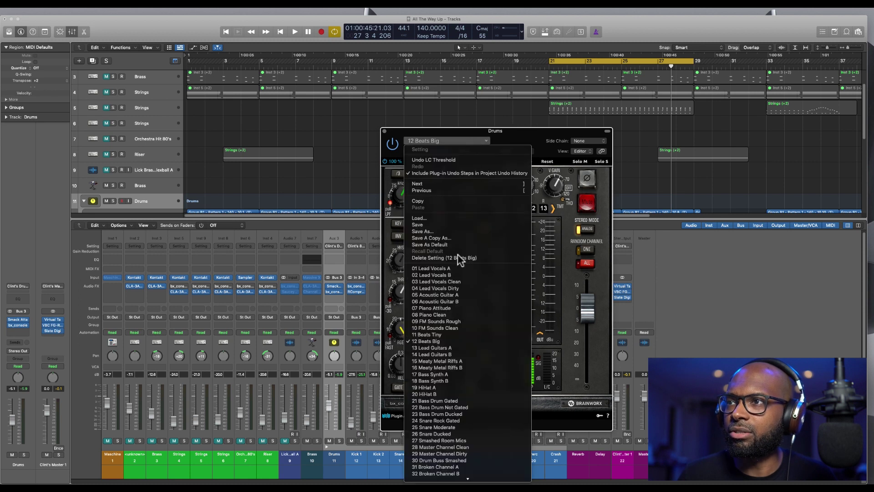
left_click(430, 335)
left_click(441, 140)
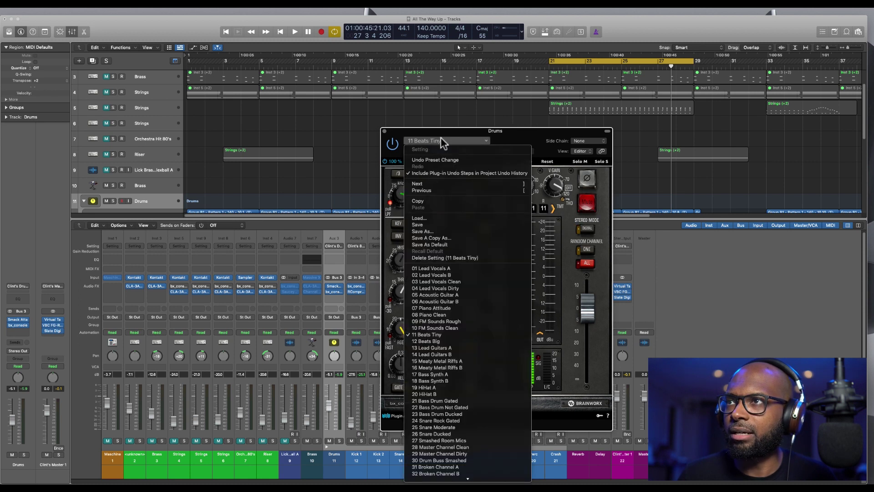
left_click(428, 342)
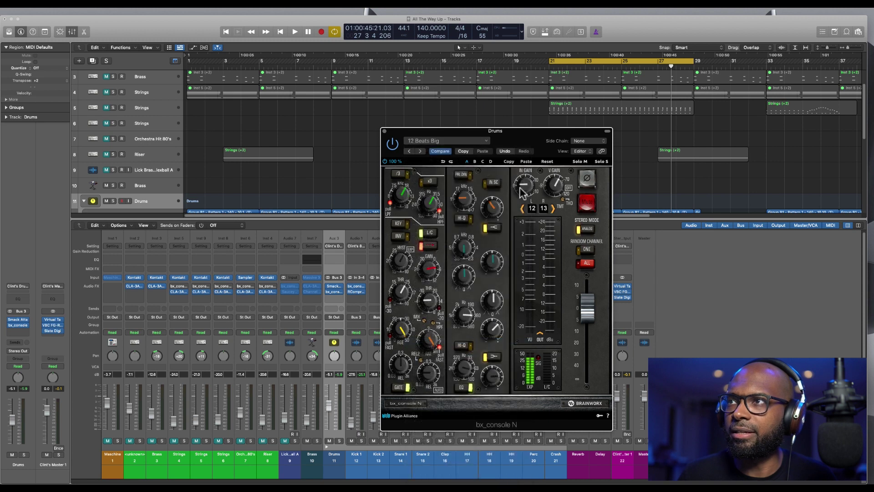
Adjust the L/C threshold in the Drums bus's bx_console N during playback, close the plug-in and stop playback
key("space")
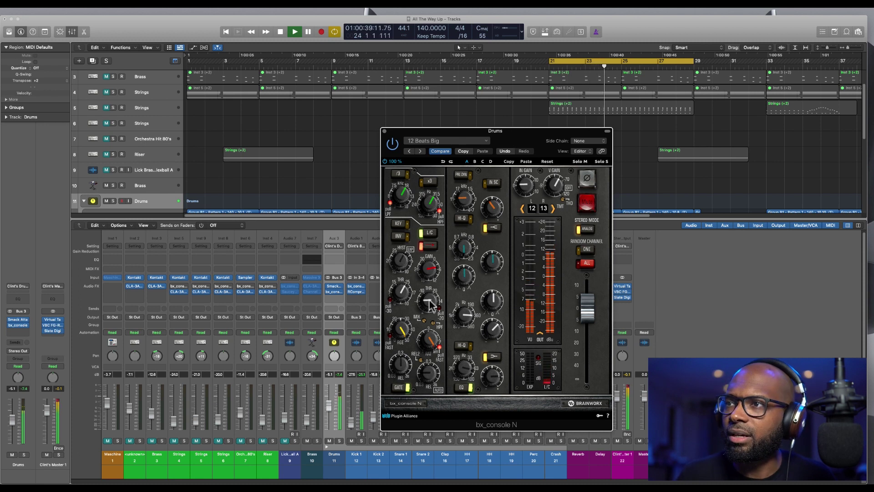
left_click_drag(430, 306, 431, 327)
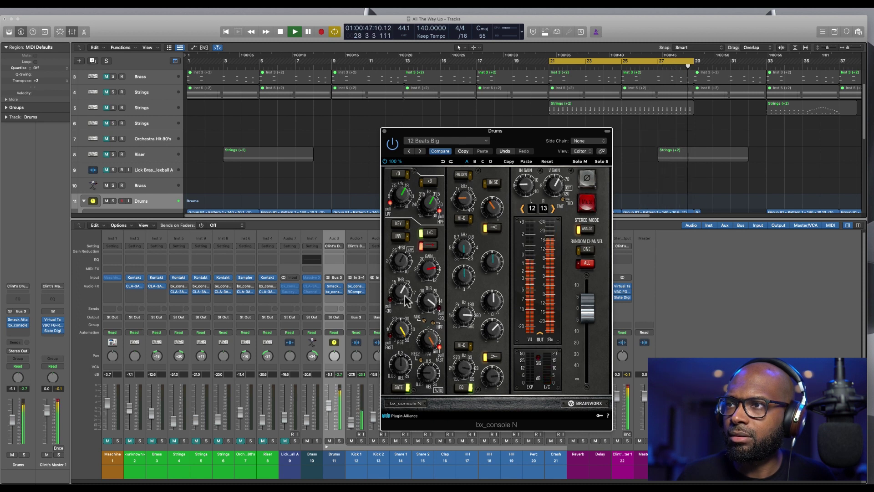
left_click_drag(505, 137, 501, 132)
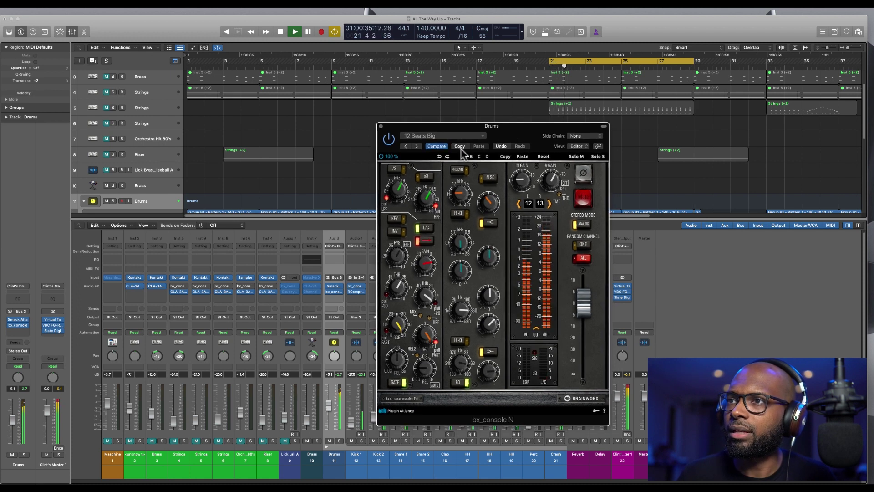
left_click_drag(424, 127, 414, 127)
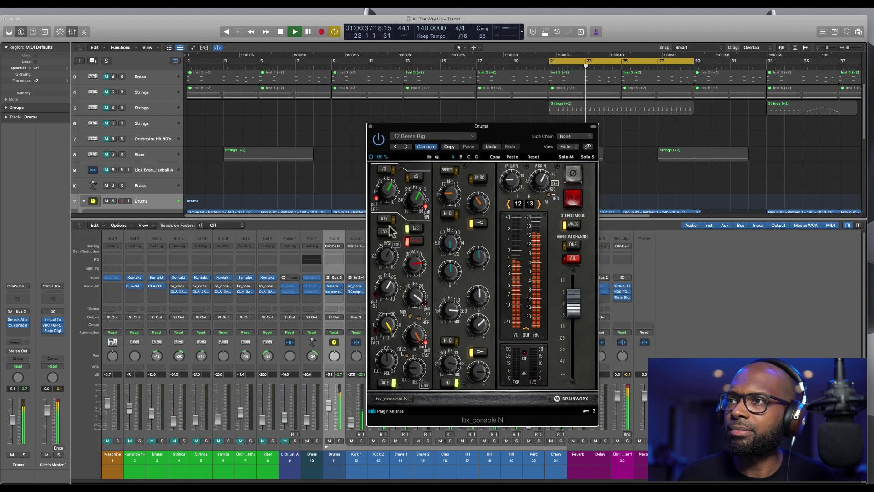
left_click(370, 127)
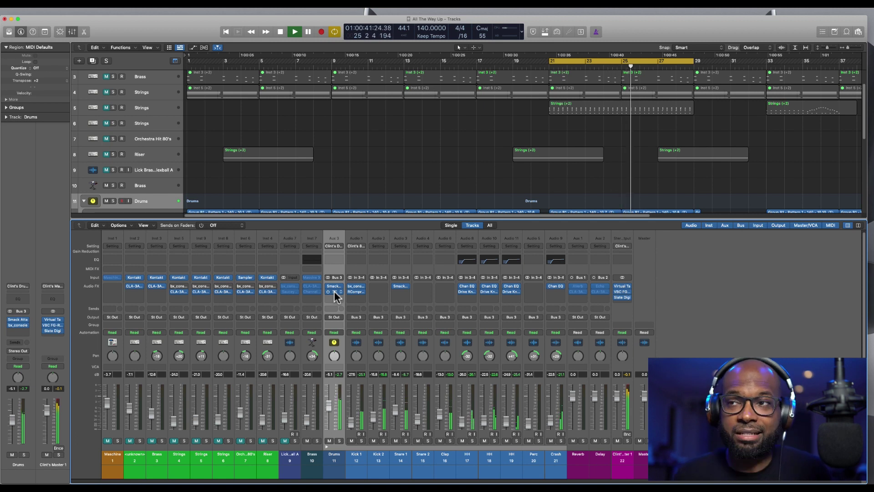
key("space")
Reopen the Drums bus's bx_console N, play the drums briefly through it, stop playback and close the plug-in
left_click(334, 291)
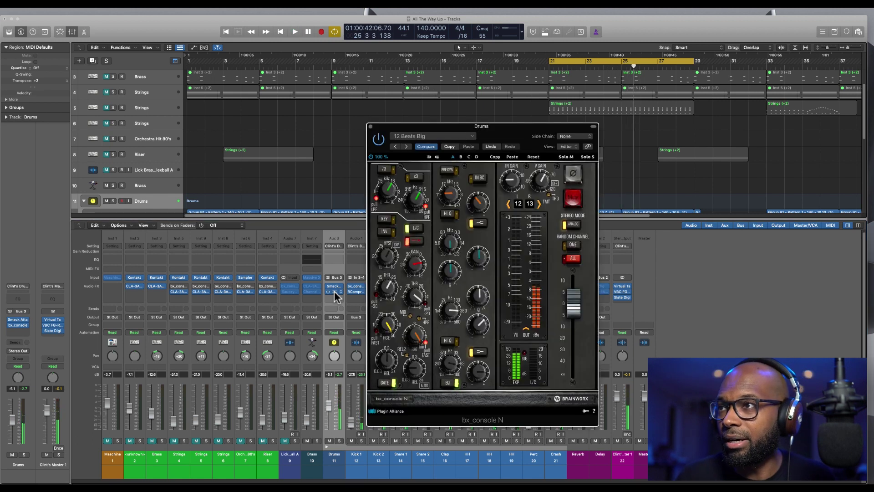
left_click(370, 127)
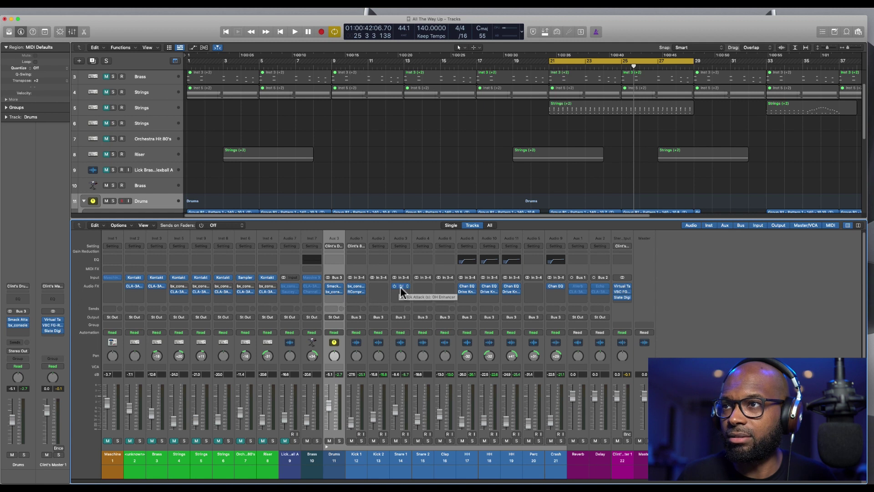
left_click(337, 292)
left_click_drag(500, 130, 479, 135)
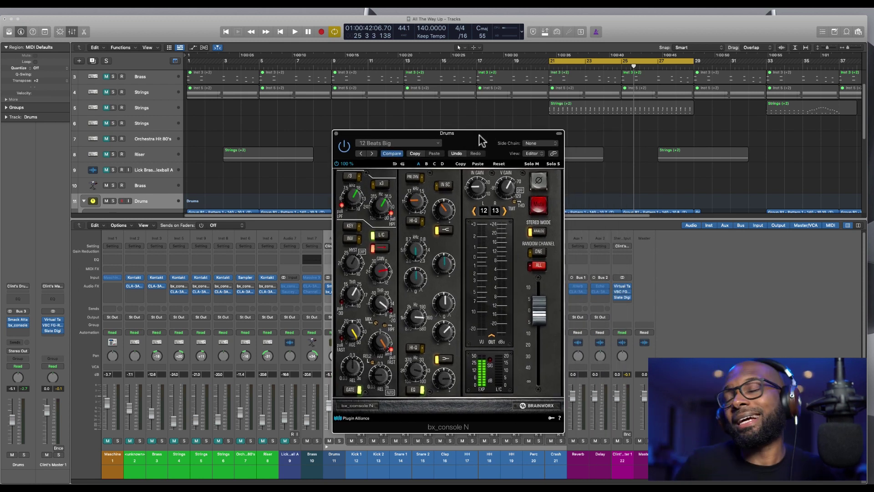
left_click_drag(472, 143, 489, 137)
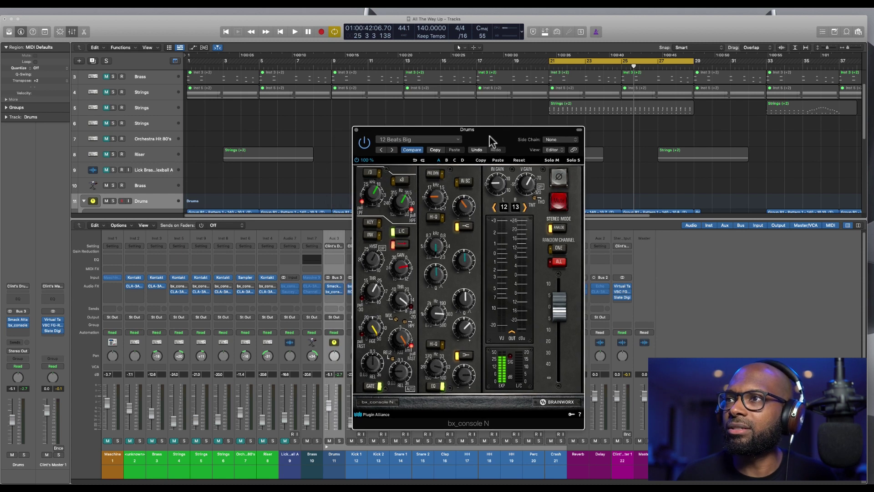
key("space")
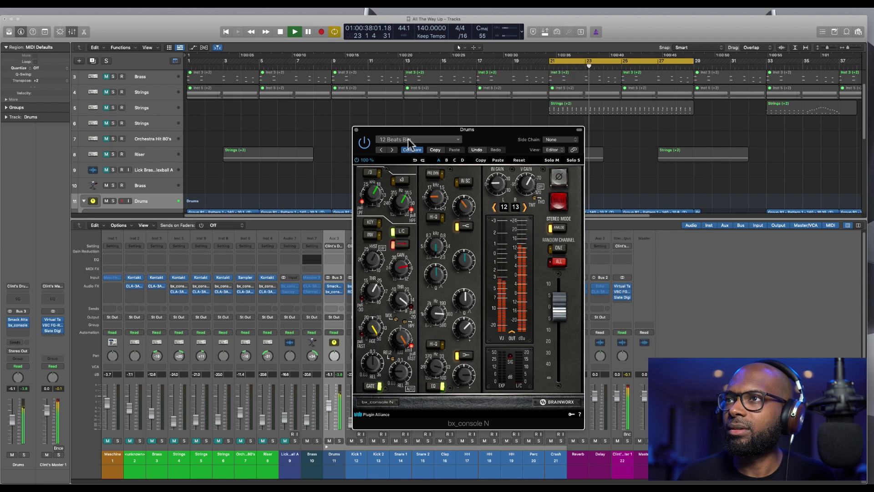
key("space")
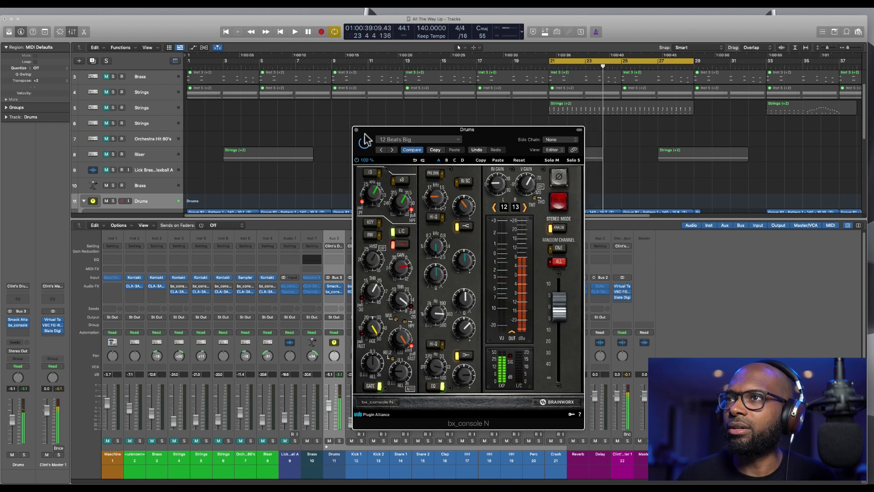
left_click(357, 131)
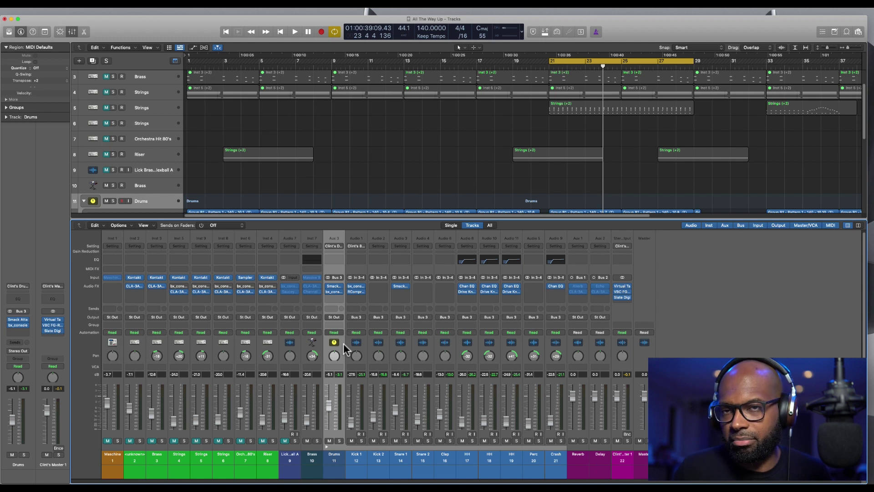
left_click(336, 277)
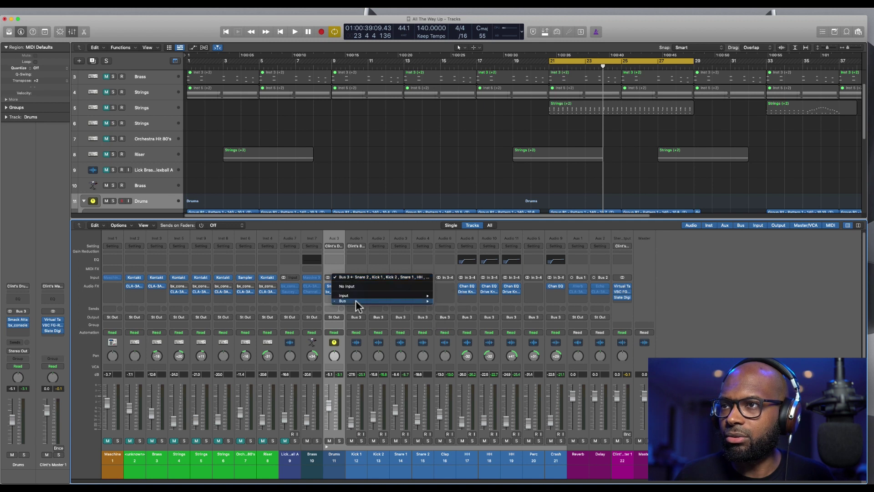
mouse_move(359, 301)
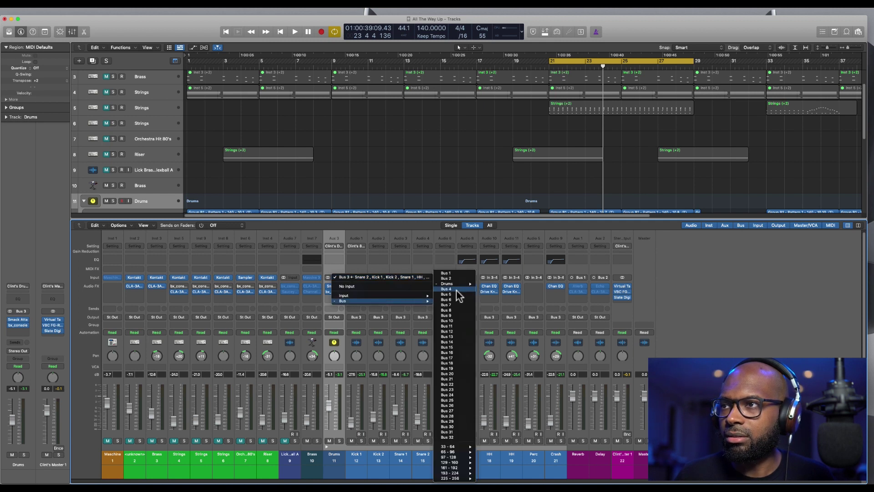
left_click(457, 289)
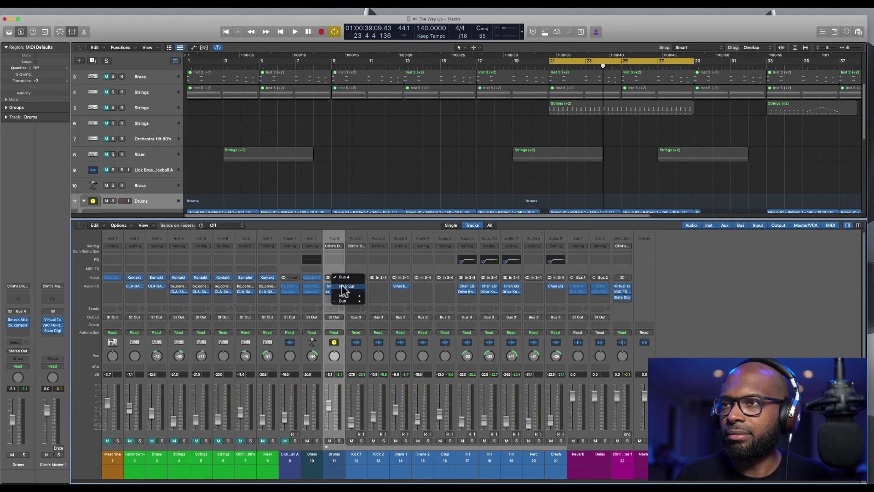
mouse_move(351, 301)
left_click(378, 283)
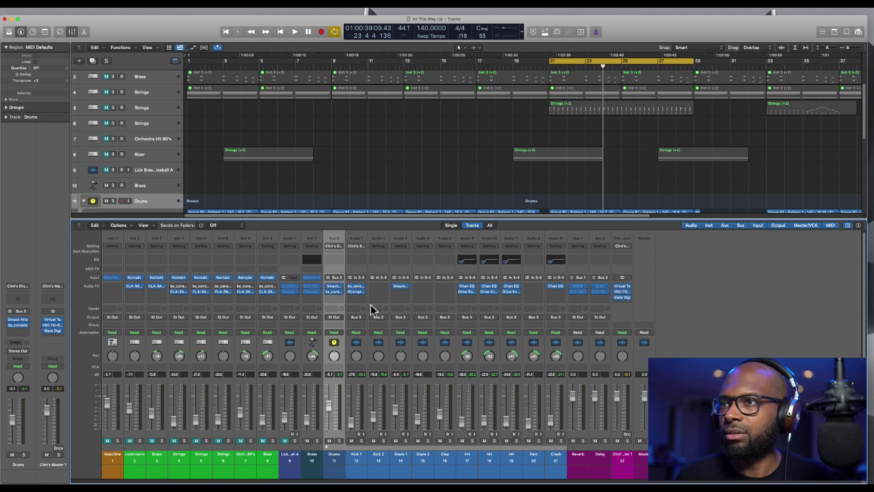
Create a new aux channel by adding a Bus 4 send on Kick 1, and remove that send again
left_click(357, 308)
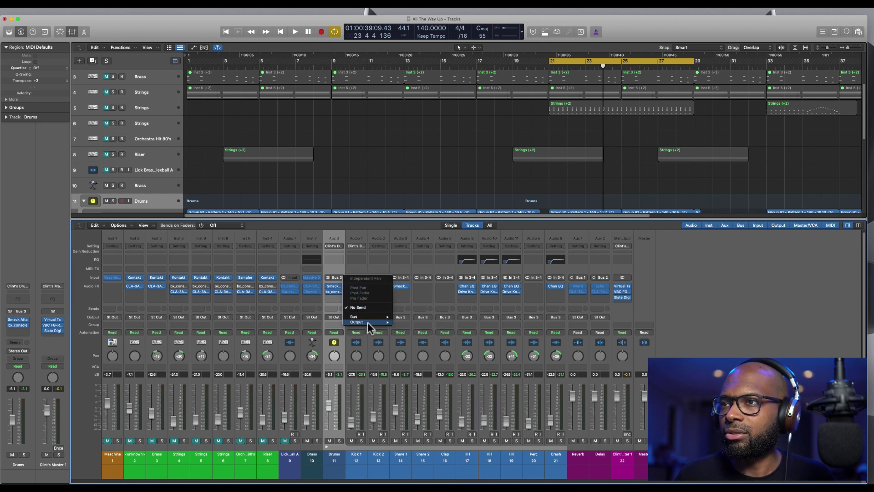
mouse_move(368, 316)
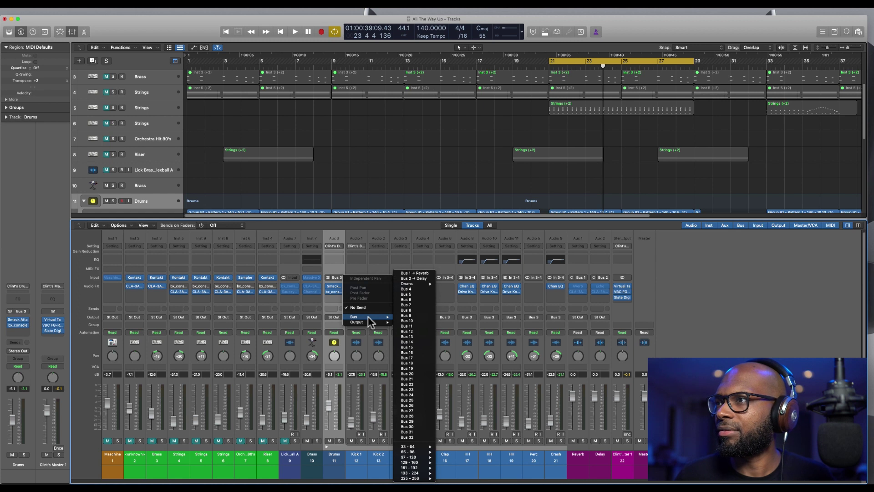
left_click(403, 288)
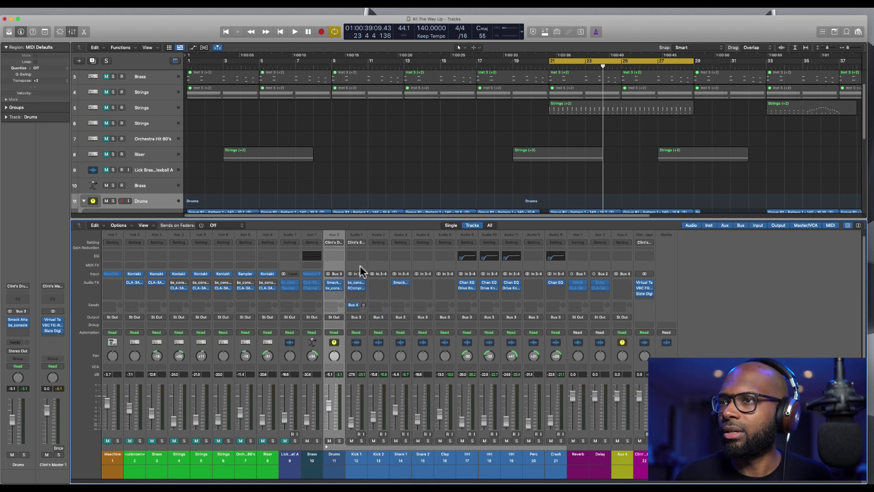
left_click(356, 304)
left_click(363, 344)
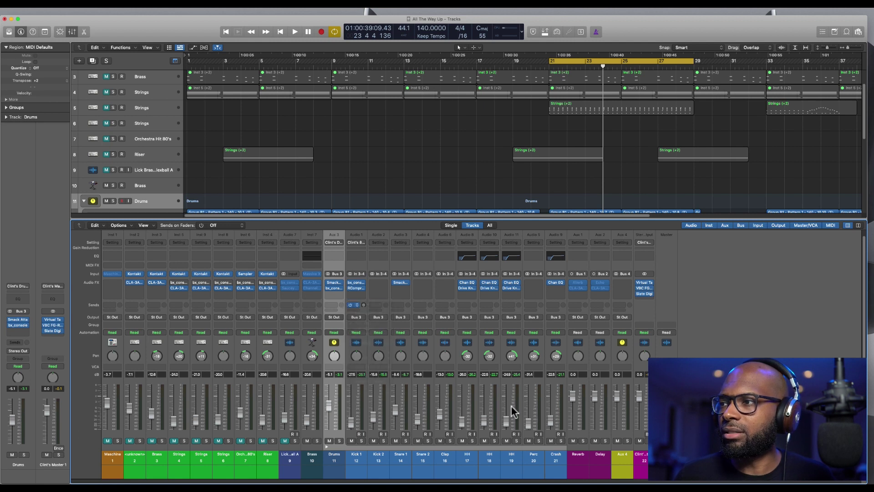
Rename the new Bus 4 aux channel and lower its fader to about -13 dB
left_click(622, 457)
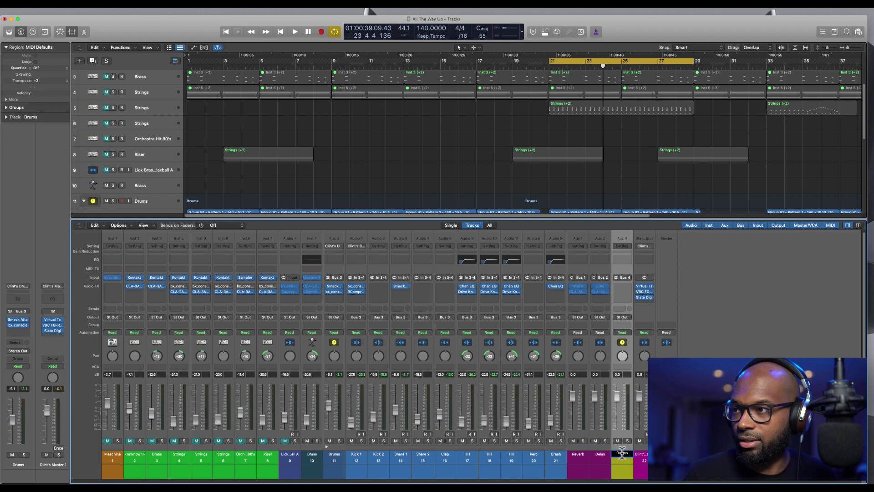
key("Return")
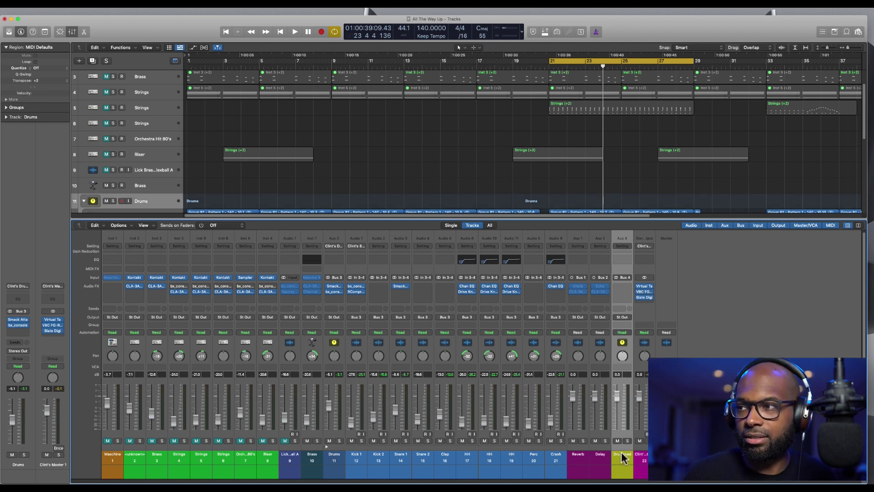
left_click_drag(617, 399, 617, 426)
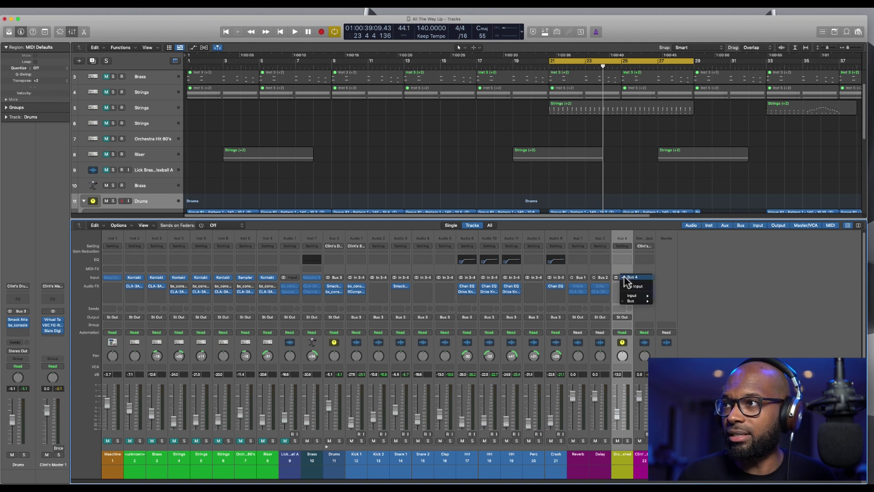
Set the new aux channel's input to Bus 3, the same Drums bus that the drum tracks feed
left_click(622, 276)
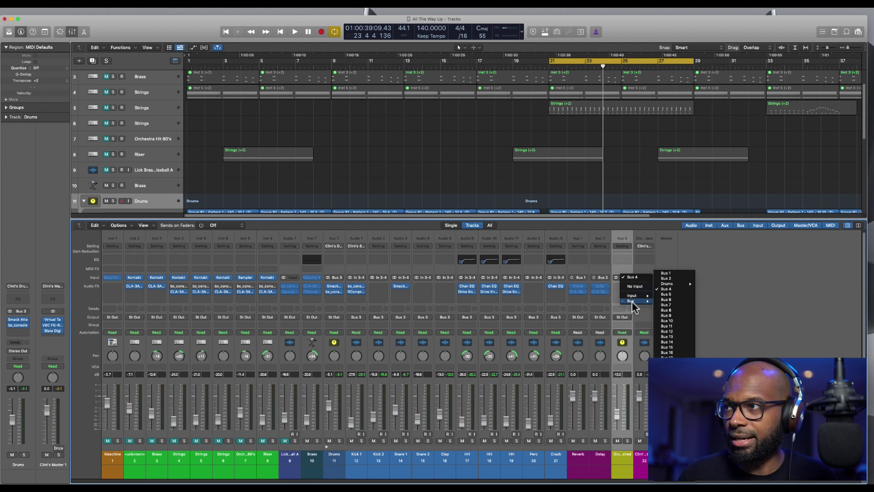
mouse_move(640, 302)
mouse_move(671, 285)
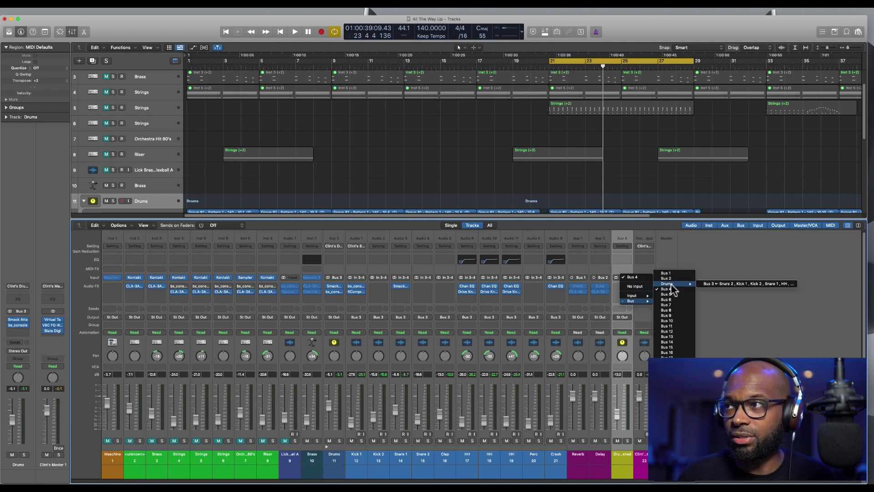
left_click(714, 282)
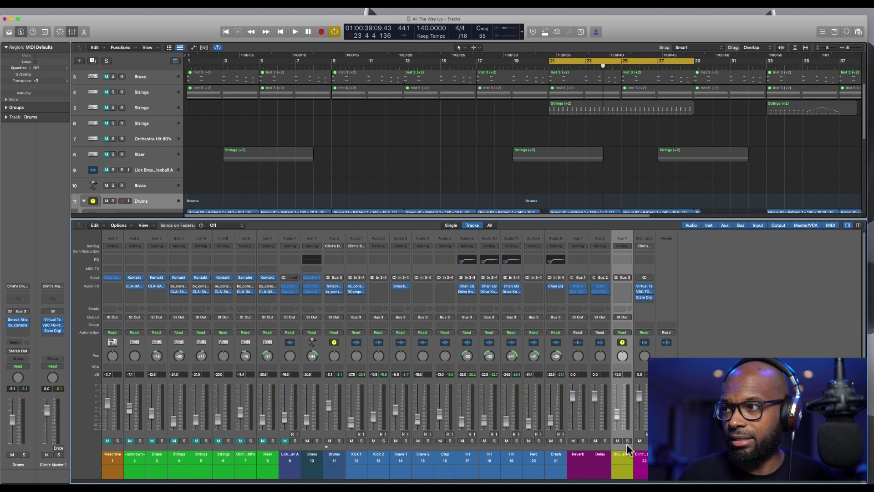
Audition the new drum aux channel in solo at different fader levels, take it out of solo and stop playback
mouse_move(617, 419)
left_mouse_down()
mouse_move(619, 365)
mouse_move(615, 428)
left_mouse_up()
key("space")
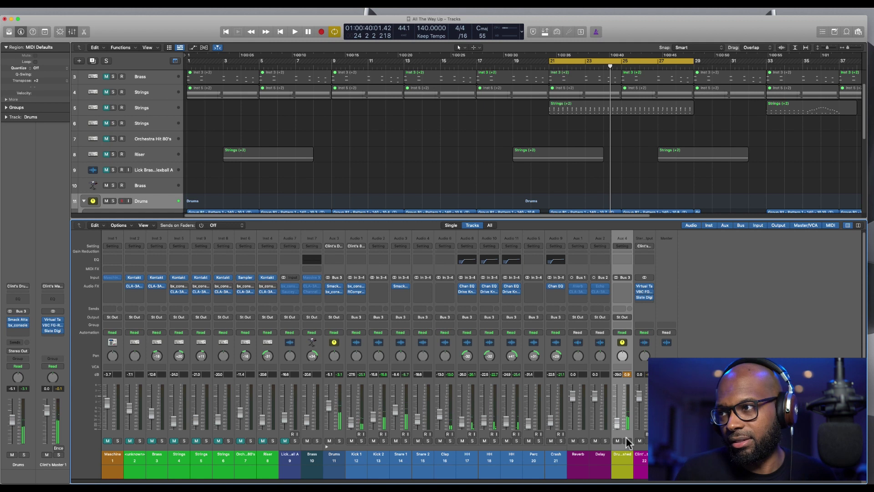
left_click(627, 441)
key("space")
left_click_drag(616, 422, 618, 392)
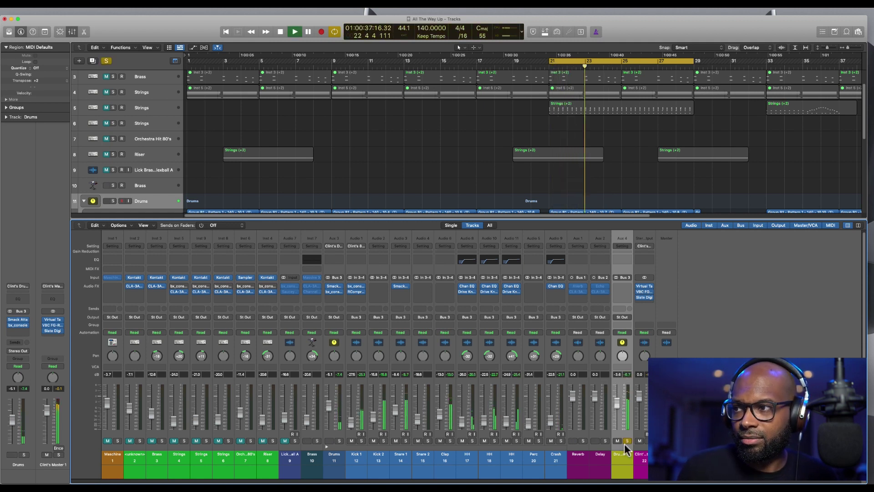
left_click(626, 441)
key("space")
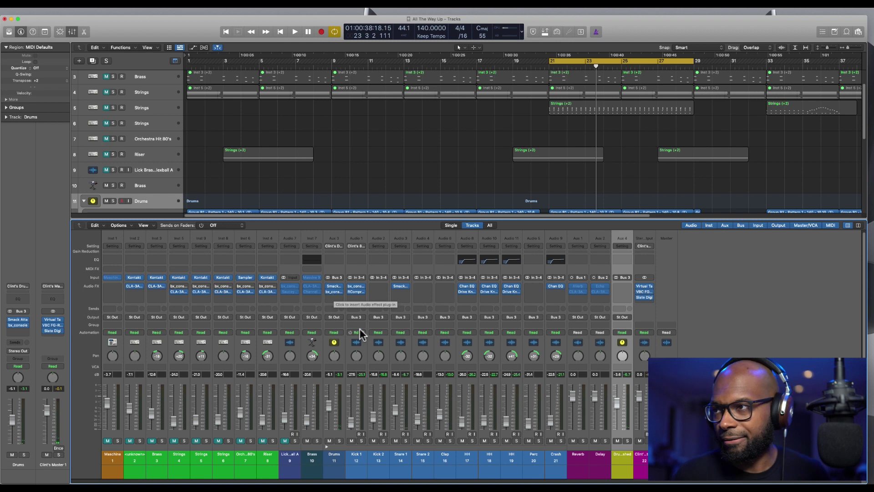
Lower the Drums Crushed aux fader to about -12 dB and insert the stereo CLA-3A (s) compressor on that channel
left_click_drag(618, 407, 617, 419)
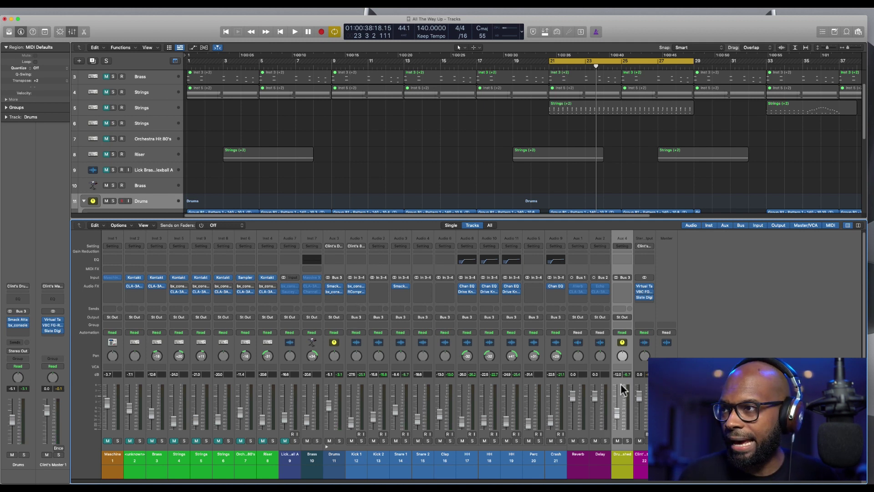
left_click(623, 287)
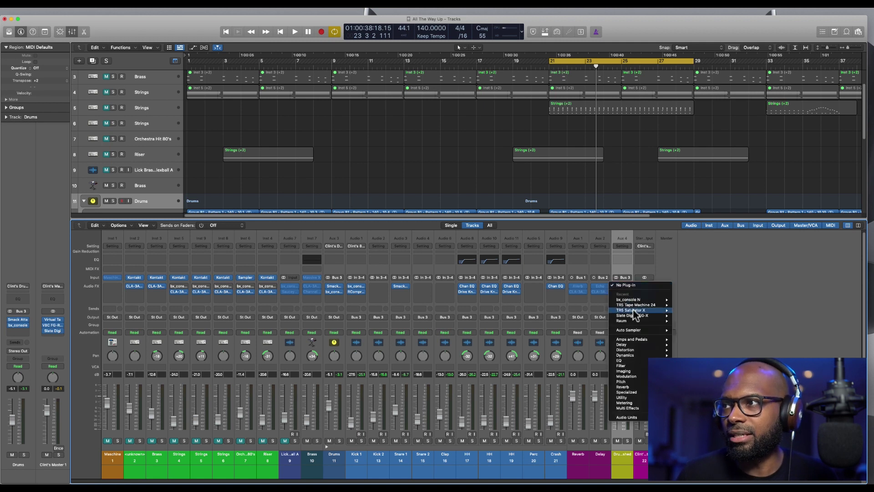
mouse_move(640, 422)
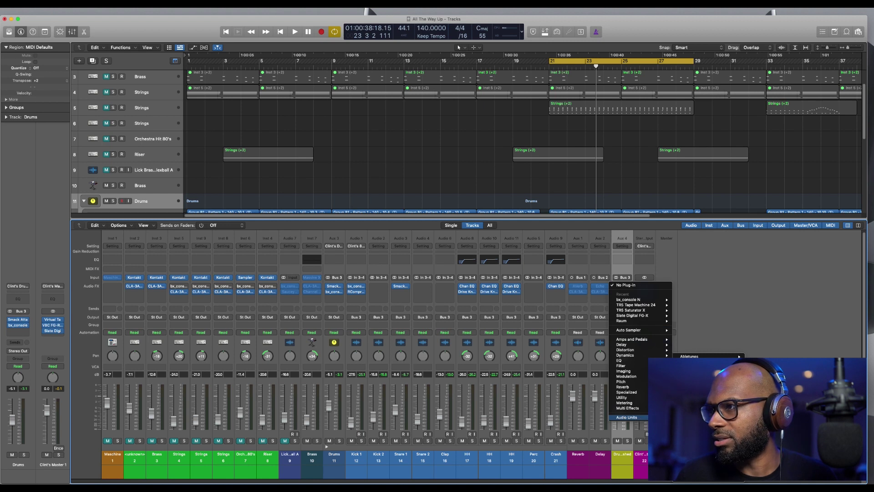
mouse_move(701, 472)
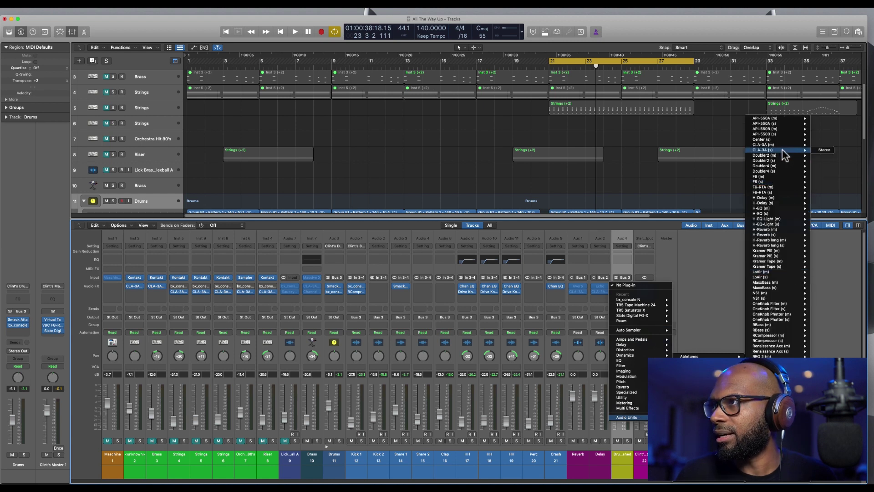
left_click(823, 150)
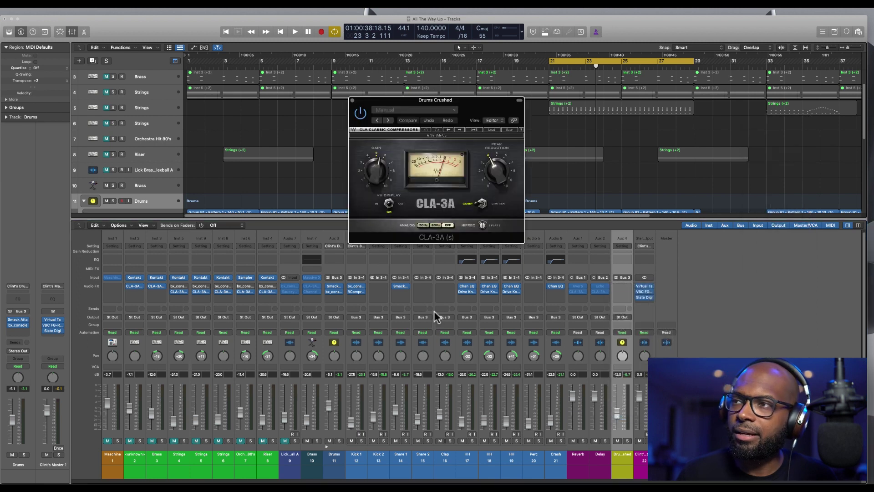
left_click_drag(469, 106, 469, 253)
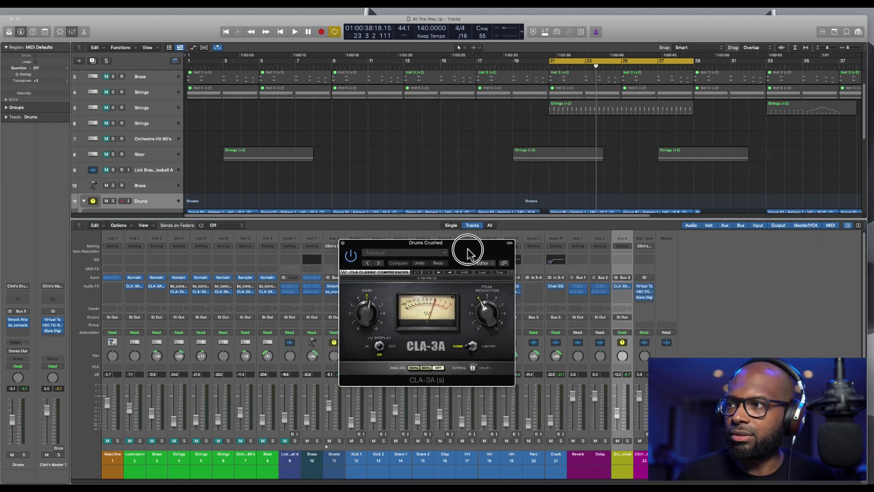
Solo the Drums Crushed aux, start playback and raise its fader to about -7.2 dB
left_click(628, 441)
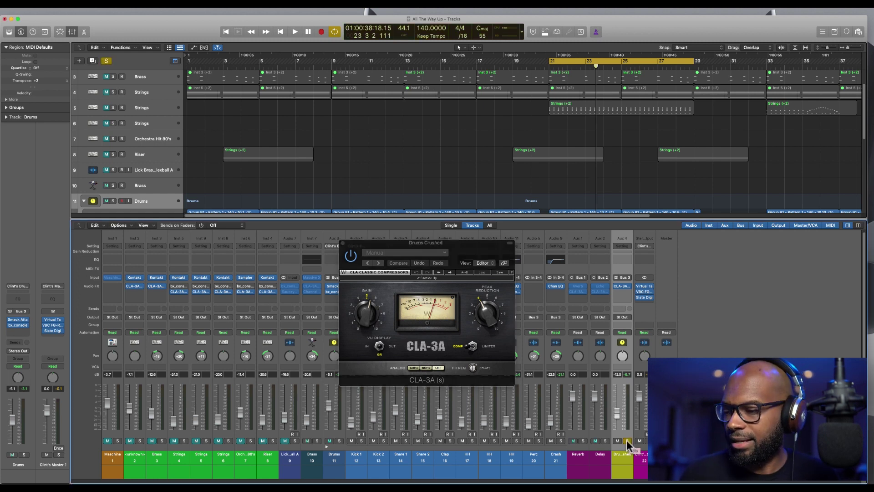
key("space")
left_click_drag(617, 412, 619, 408)
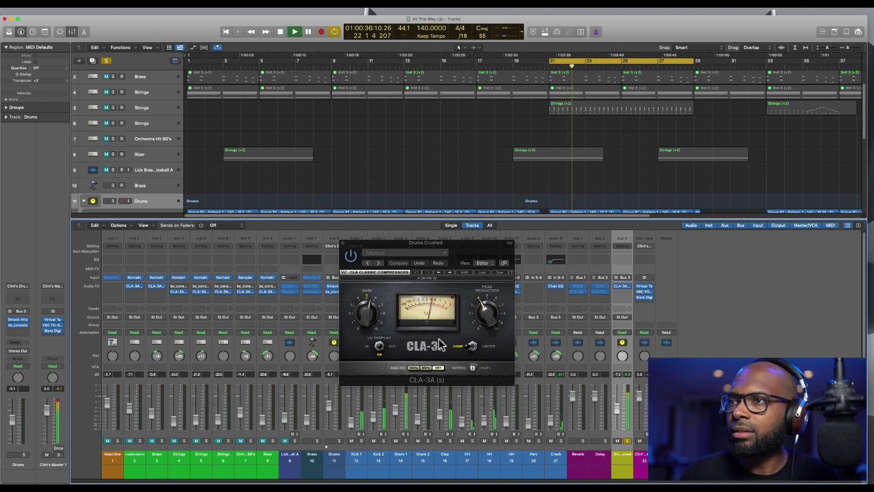
Raise the CLA-3A's Peak Reduction to 10 and its Gain to about 7, leaving it in Comp mode
left_click(486, 321)
left_click_drag(486, 321, 483, 262)
left_click_drag(365, 314, 369, 303)
left_click(472, 346)
left_click(473, 346)
left_click_drag(489, 316, 491, 294)
mouse_move(371, 315)
left_mouse_down()
mouse_move(377, 332)
mouse_move(377, 300)
left_mouse_up()
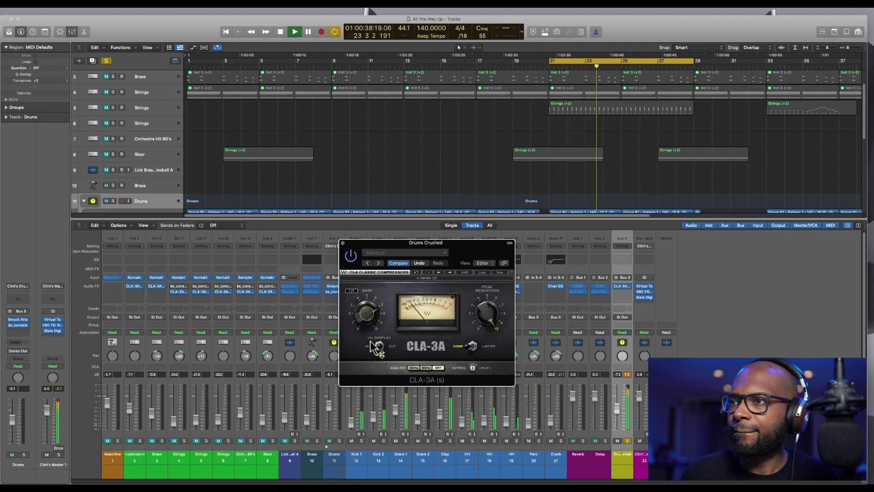
Recheck the CLA-3A's Peak Reduction at its maximum during playback, stop playback and close the plug-in window
left_click(481, 301)
left_click_drag(485, 319, 486, 287)
left_click_drag(489, 327, 488, 292)
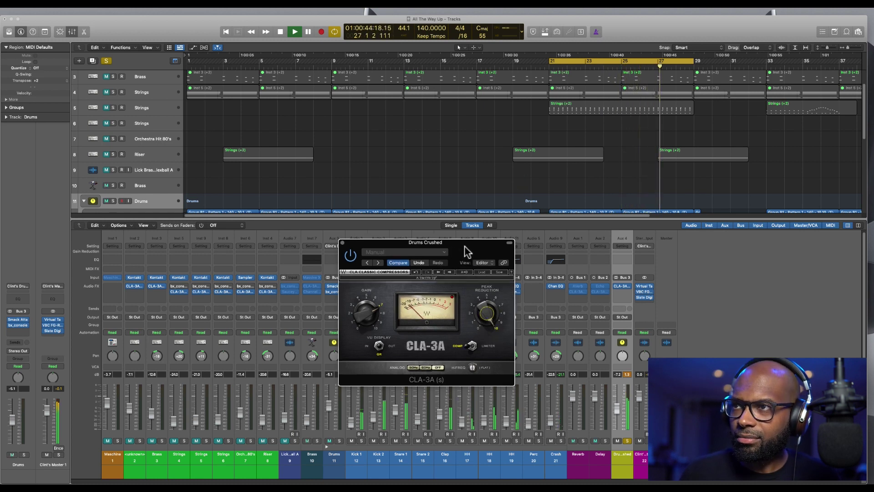
left_click_drag(343, 246, 337, 259)
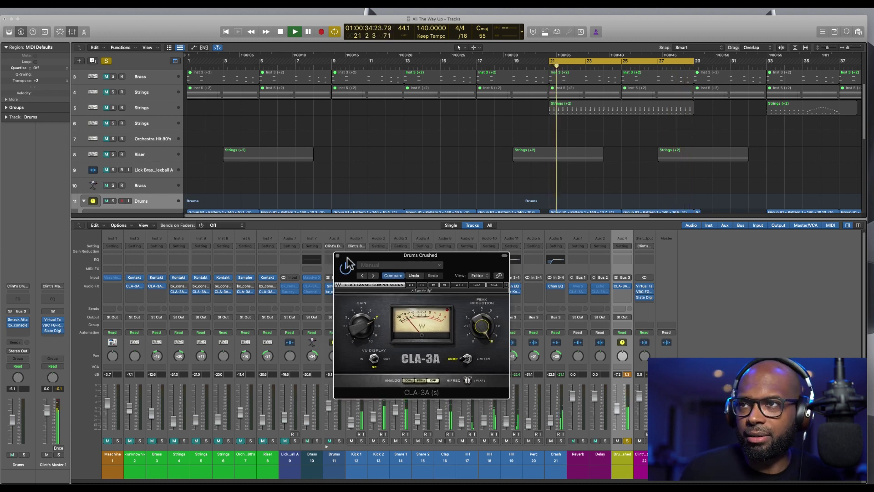
key("space")
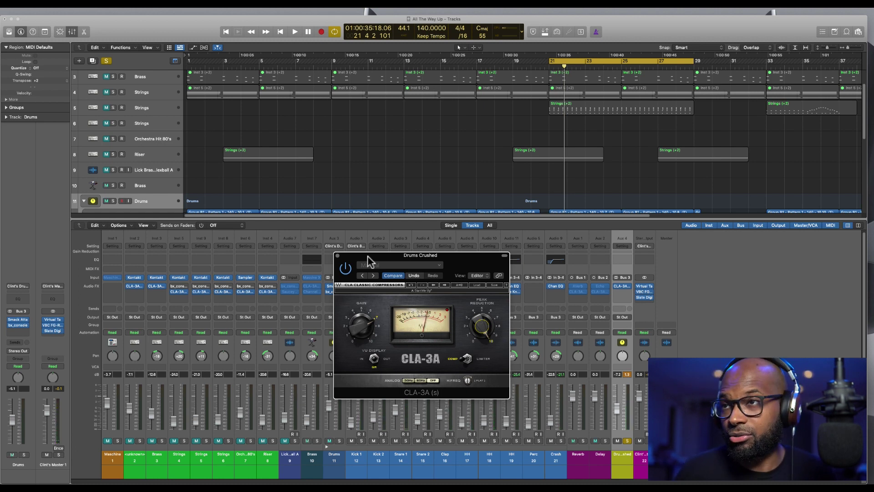
left_click(337, 255)
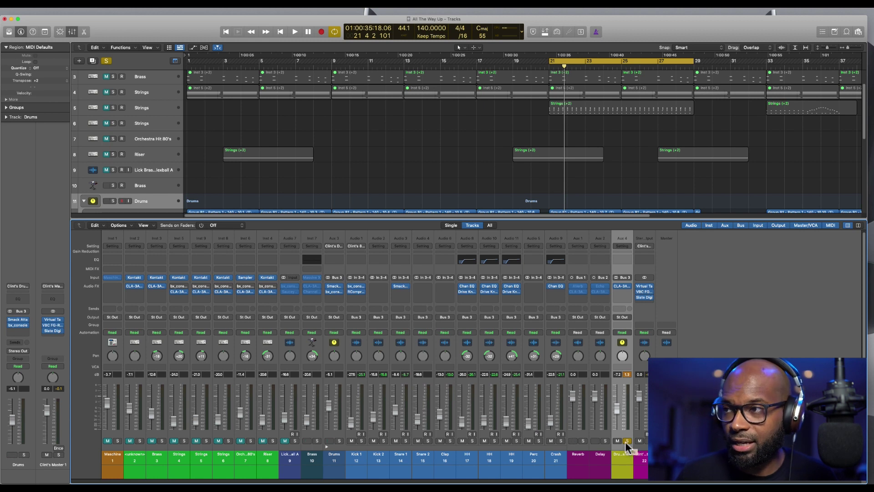
Take the Drums Crushed aux out of solo, pull its fader fully down, and blend it in during playback to about -14 dB
left_click_drag(617, 410, 617, 429)
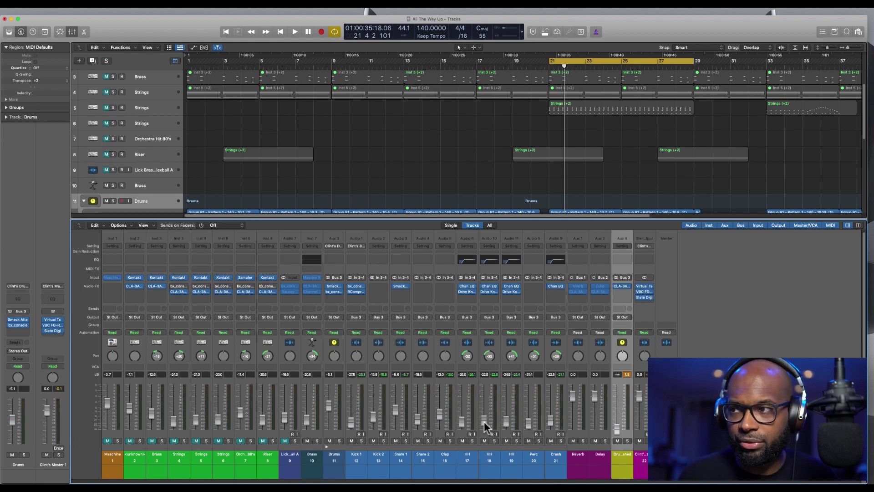
left_click_drag(618, 432, 619, 435)
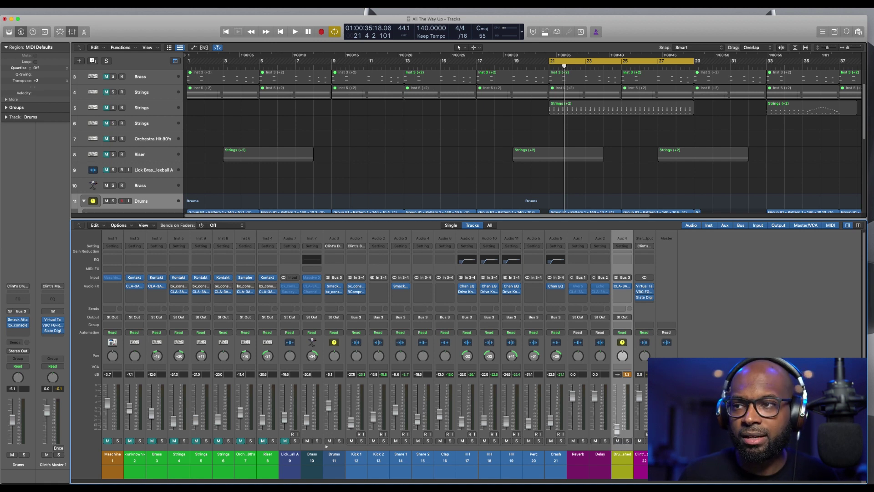
key("space")
left_click_drag(615, 429, 617, 415)
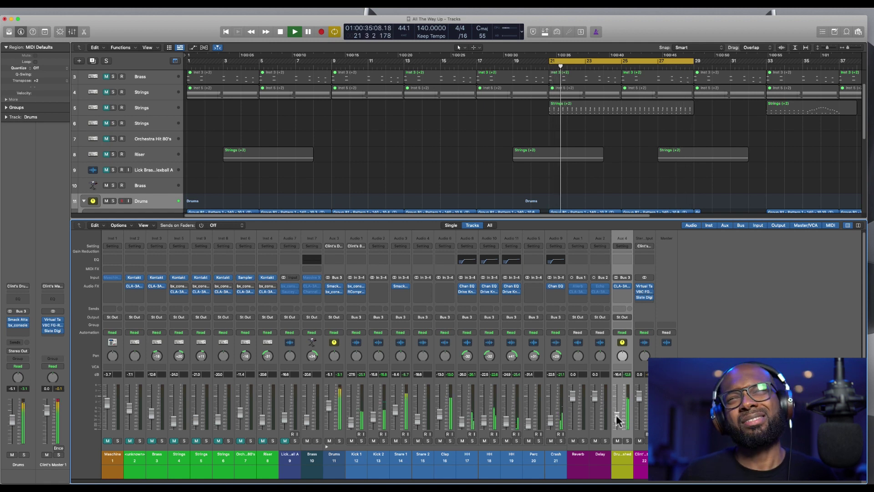
left_click_drag(619, 423, 619, 422)
key("space")
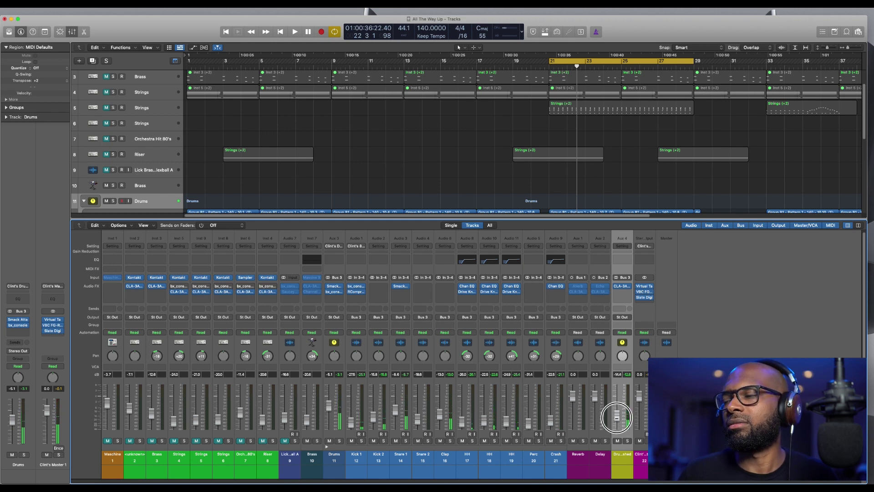
Compare the Drums Crushed aux in solo and in the mix during playback, and set its fader to about -12.8 dB
key("space")
left_click_drag(617, 416, 617, 417)
left_click(626, 439)
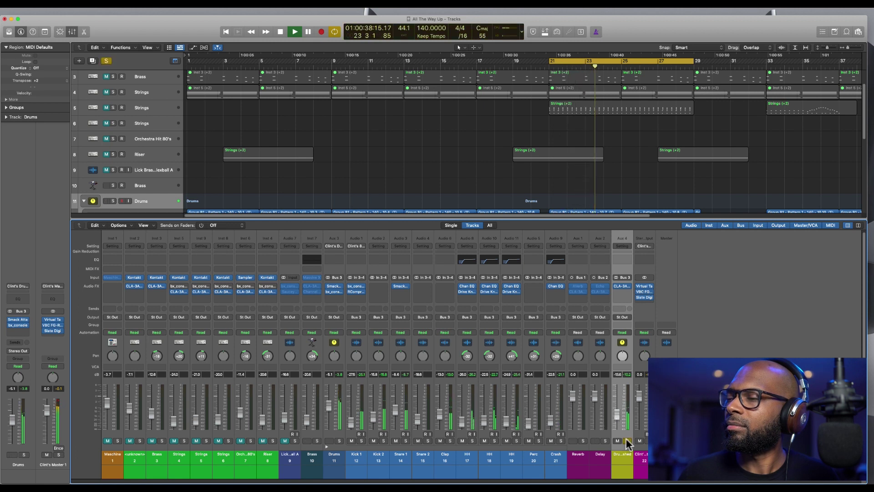
left_click(627, 440)
left_click_drag(617, 416, 617, 415)
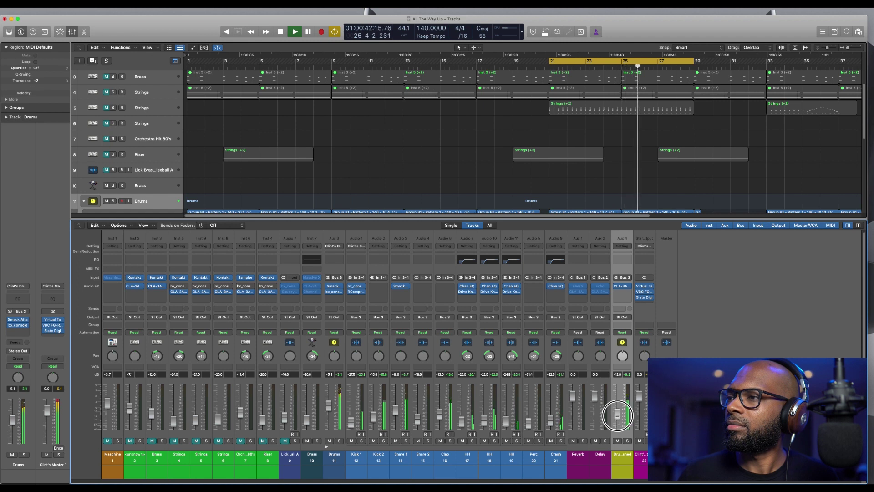
Compare the drums with the Drums Crushed aux muted and unmuted, and stop playback
left_click(617, 440)
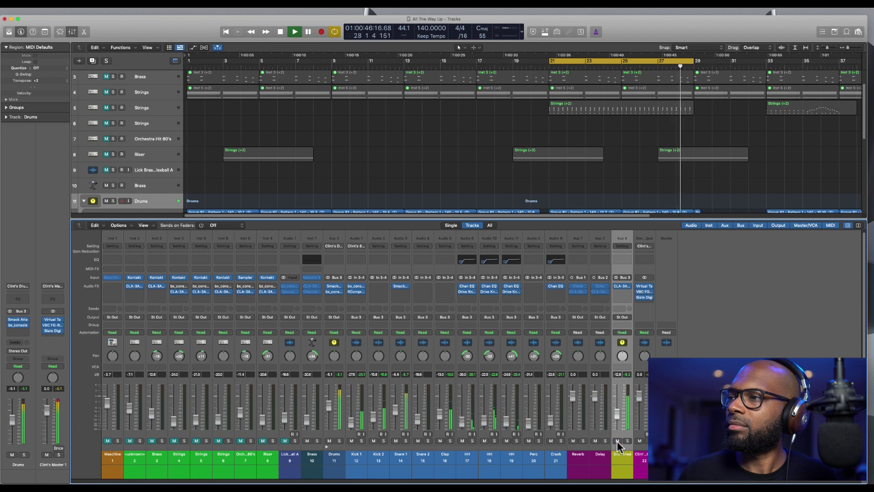
left_click(617, 441)
key("space")
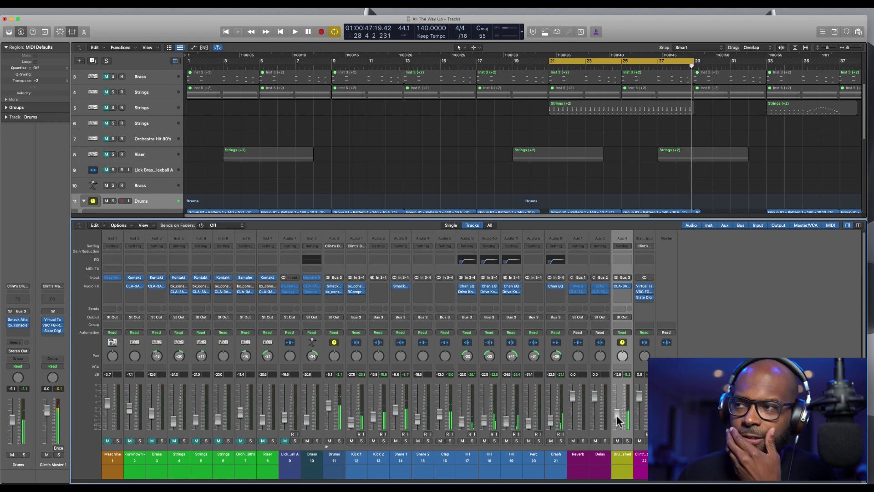
Audition the Drums Crushed aux in solo at about -11.2 dB, take it out of solo and lower its fader to about -13 dB
left_click_drag(617, 418, 618, 421)
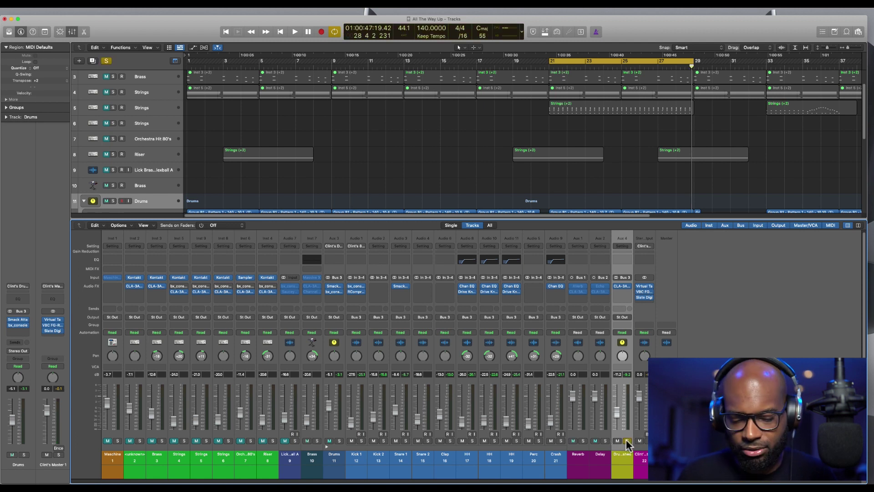
key("space")
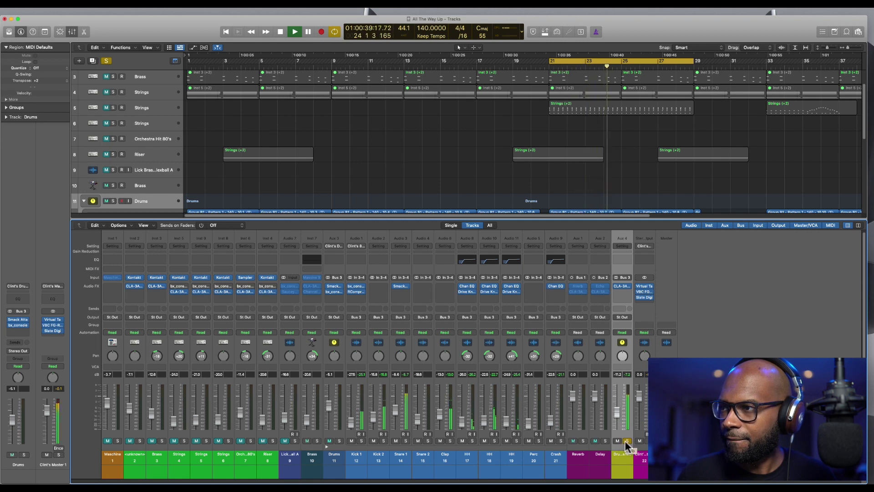
left_click(625, 440)
left_click(617, 414)
left_click_drag(617, 415, 618, 418)
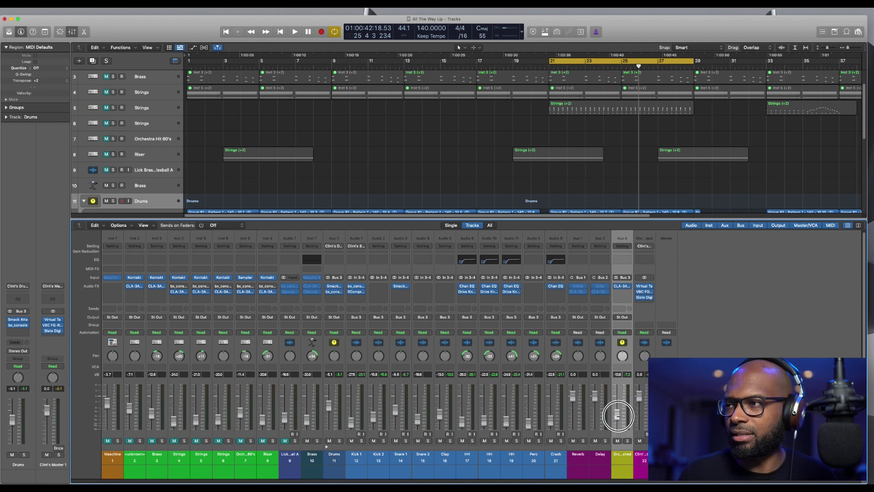
Play the drums while repeatedly muting and unmuting the Drums Crushed aux to judge its contribution, and stop playback
key("space")
left_click(618, 440)
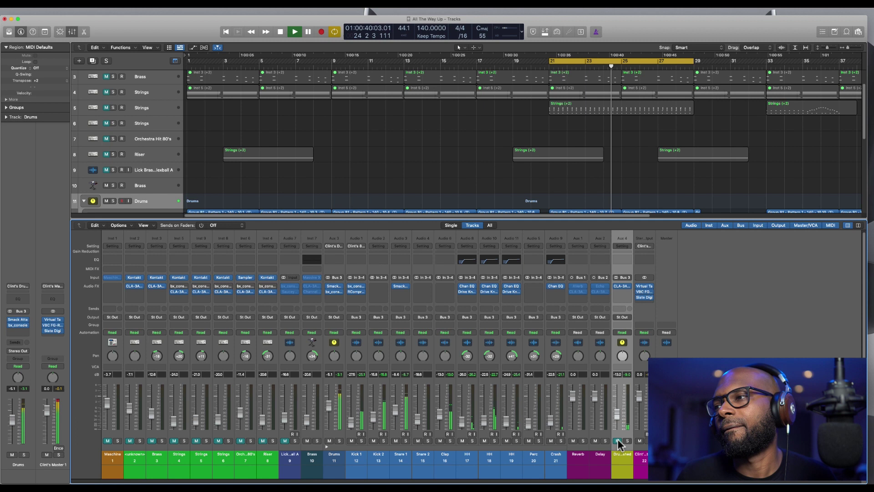
left_click(617, 440)
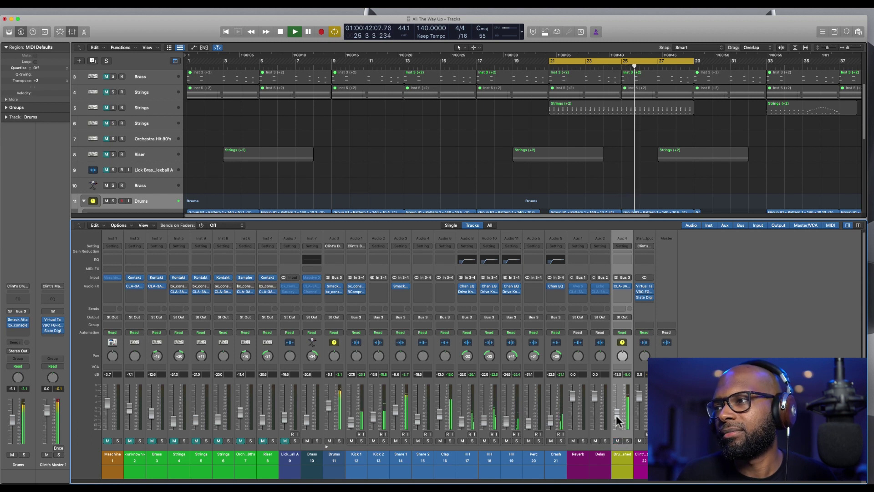
left_click(618, 440)
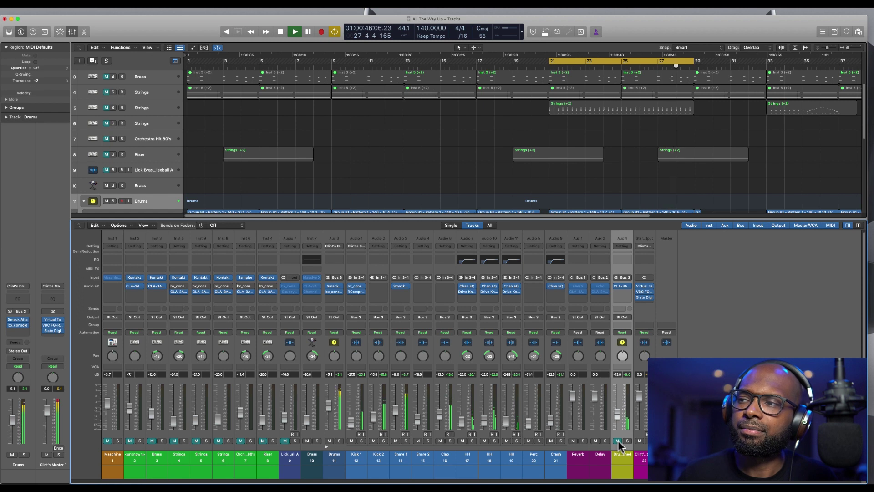
left_click(618, 440)
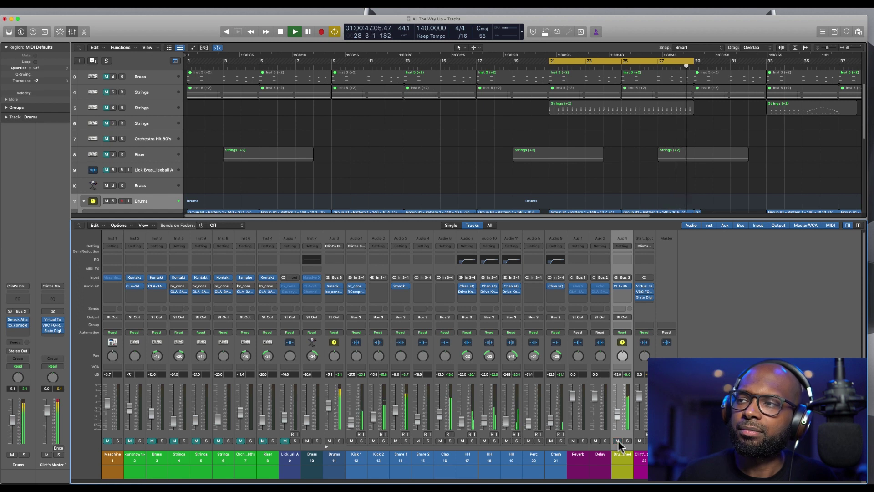
left_click(618, 415)
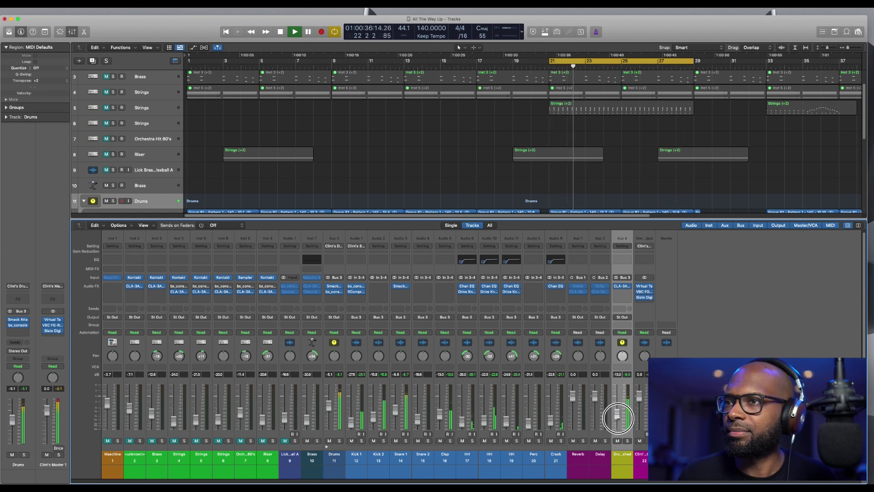
key("space")
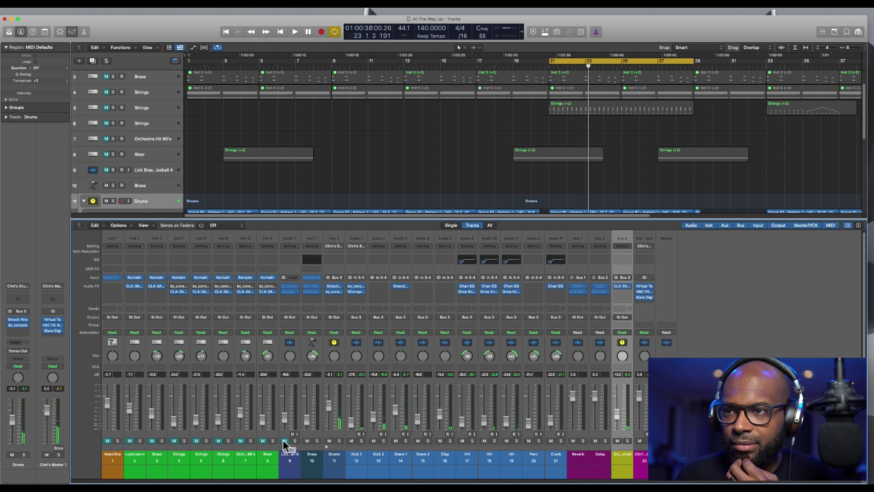
Unmute the music tracks, including the riser, strings and brass, leaving only the Maschine track muted
left_click(262, 441)
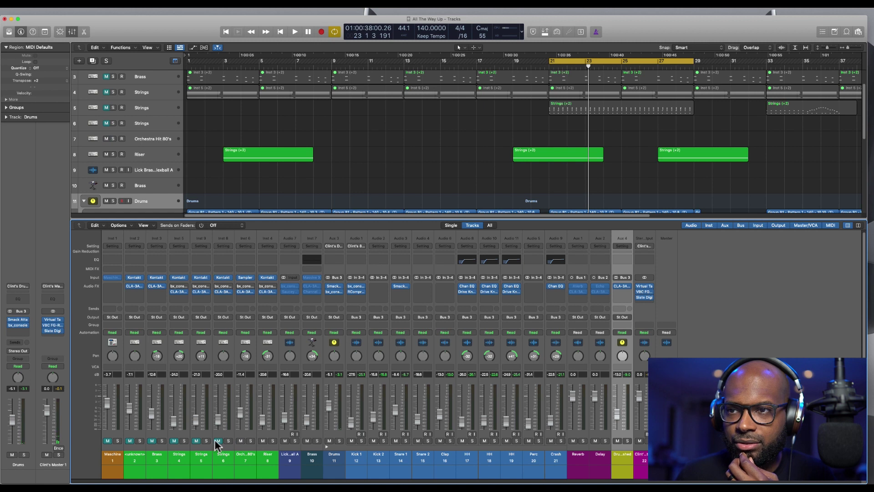
left_click(196, 441)
left_click(173, 441)
left_click(151, 441)
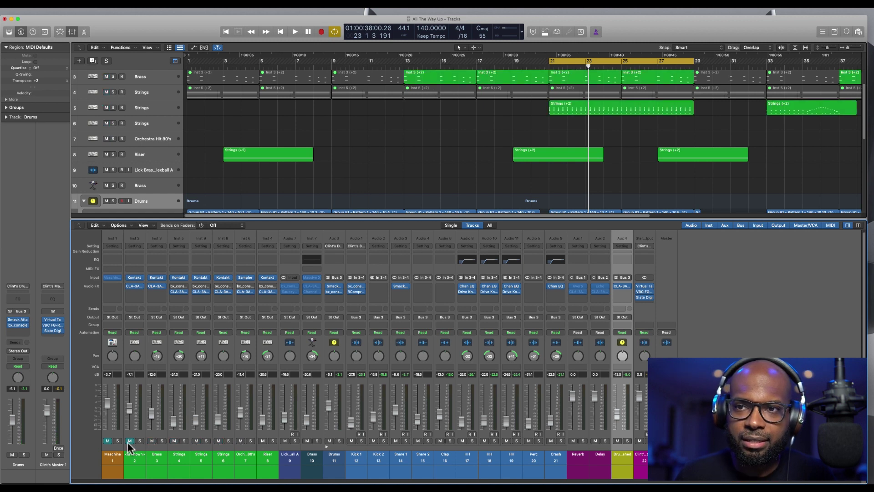
Play the full mix, lower the Drums Crushed aux fader to about -16 dB, and stop playback
key("space")
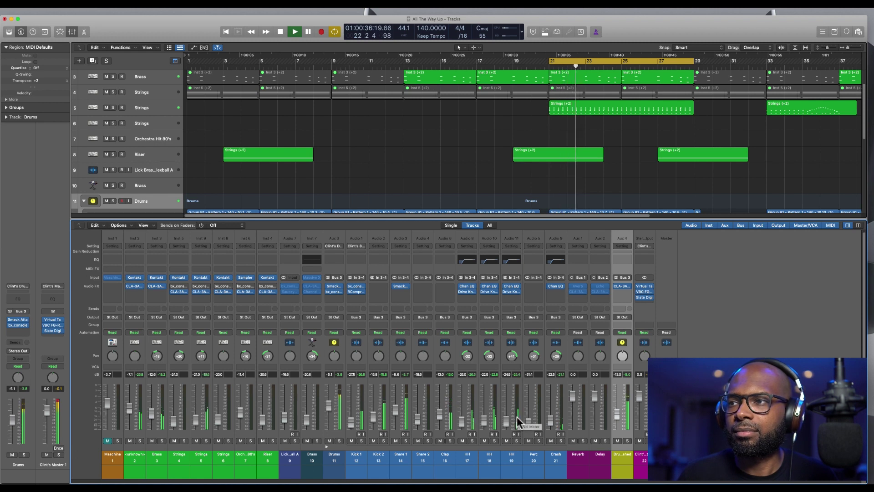
left_click_drag(617, 413, 617, 421)
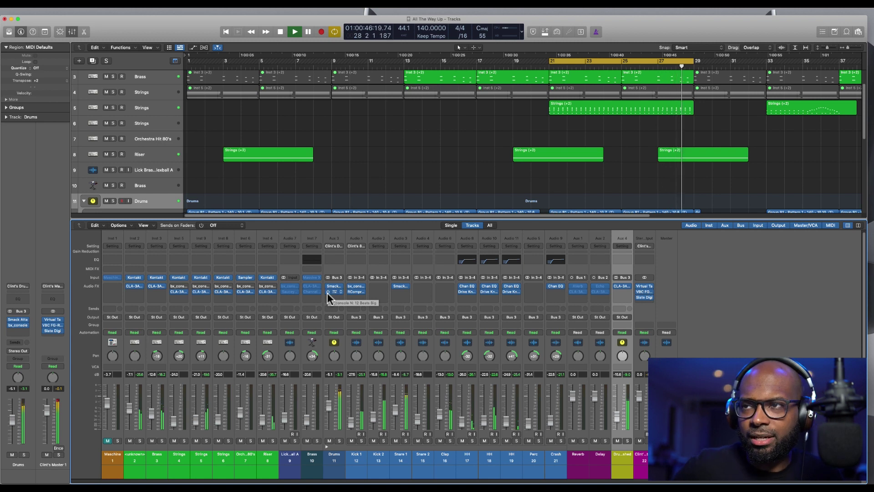
key("space")
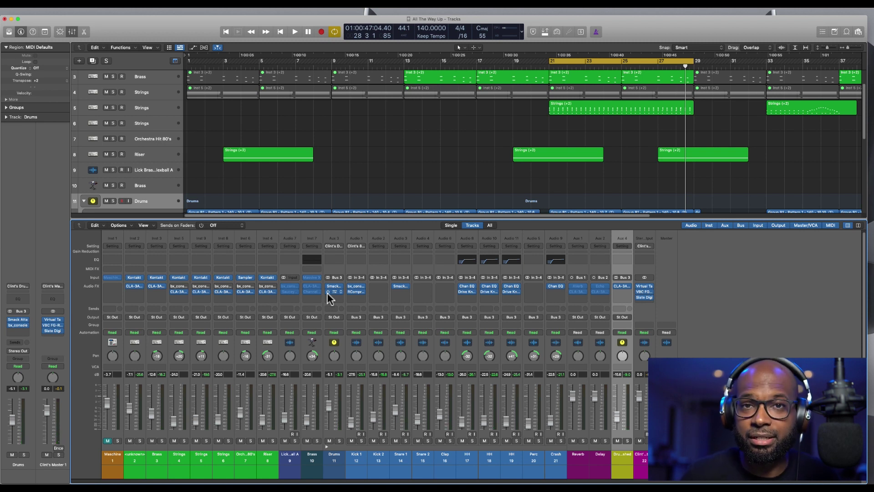
Play the full mix and compare it with Smack Attack and bx_console N bypassed and enabled on the Drums bus
key("space")
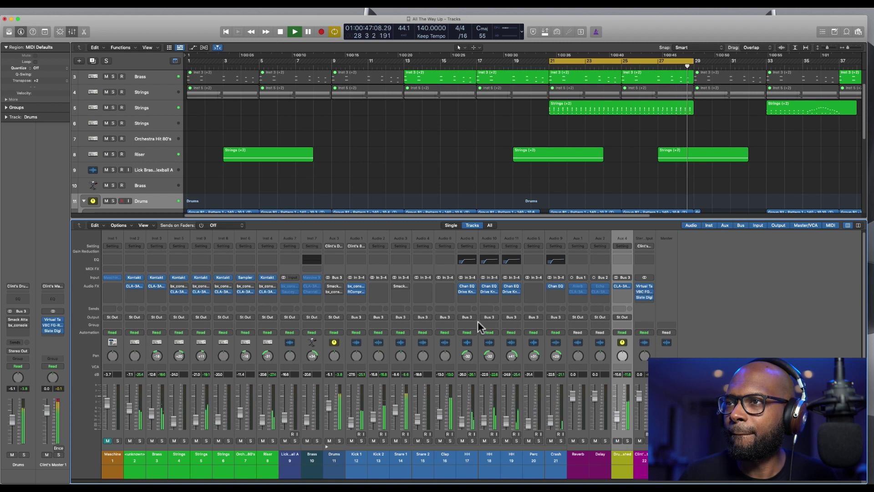
left_click(325, 286)
left_click(328, 291)
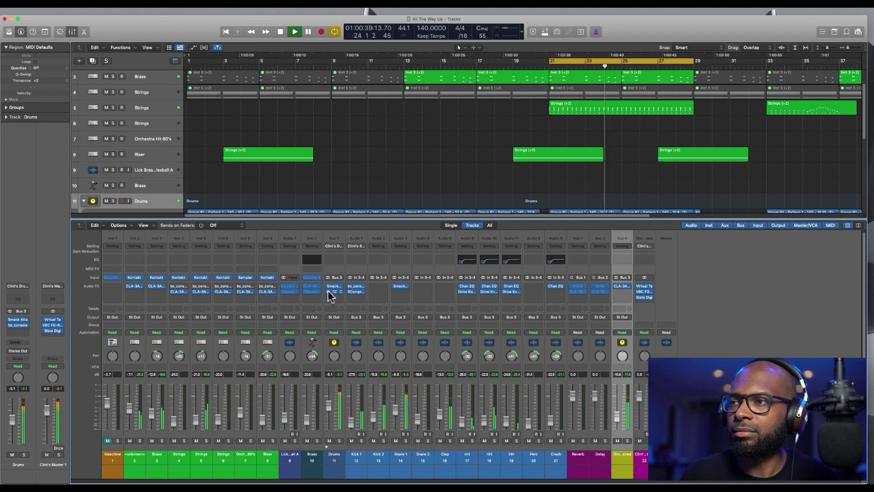
Raise the Kick 1 fader to about -25.5 dB and stop playback
left_click_drag(352, 426, 397, 414)
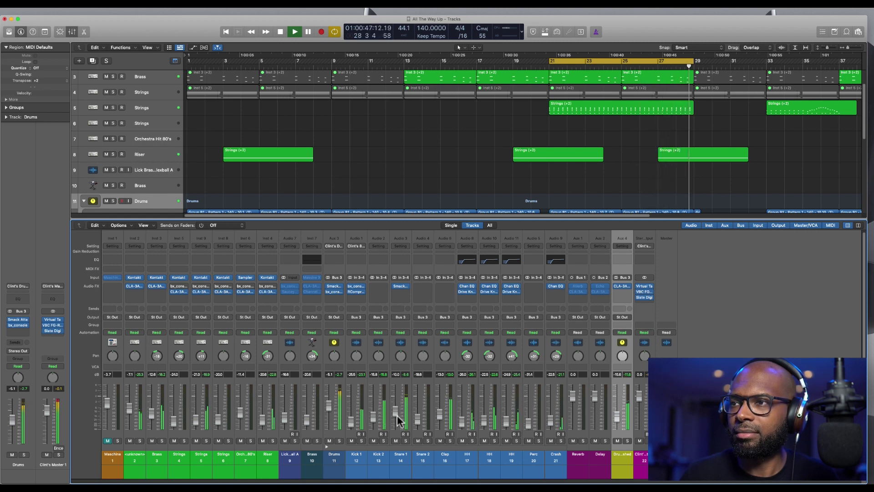
key("space")
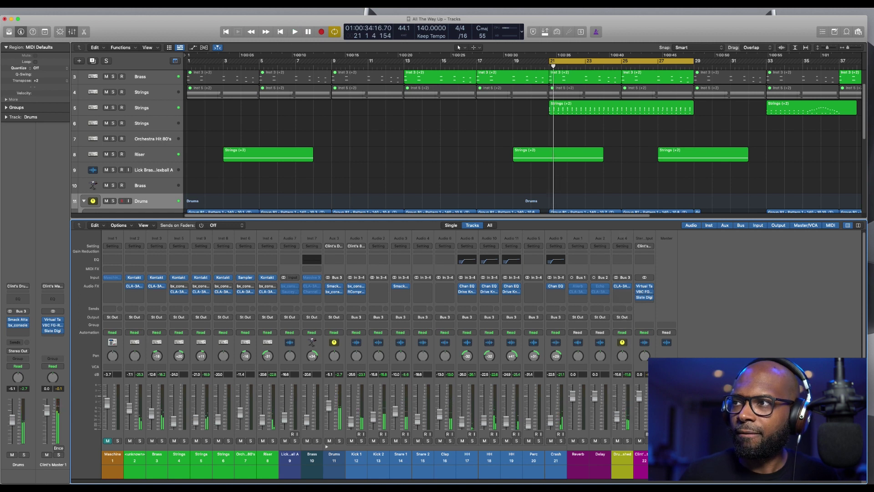